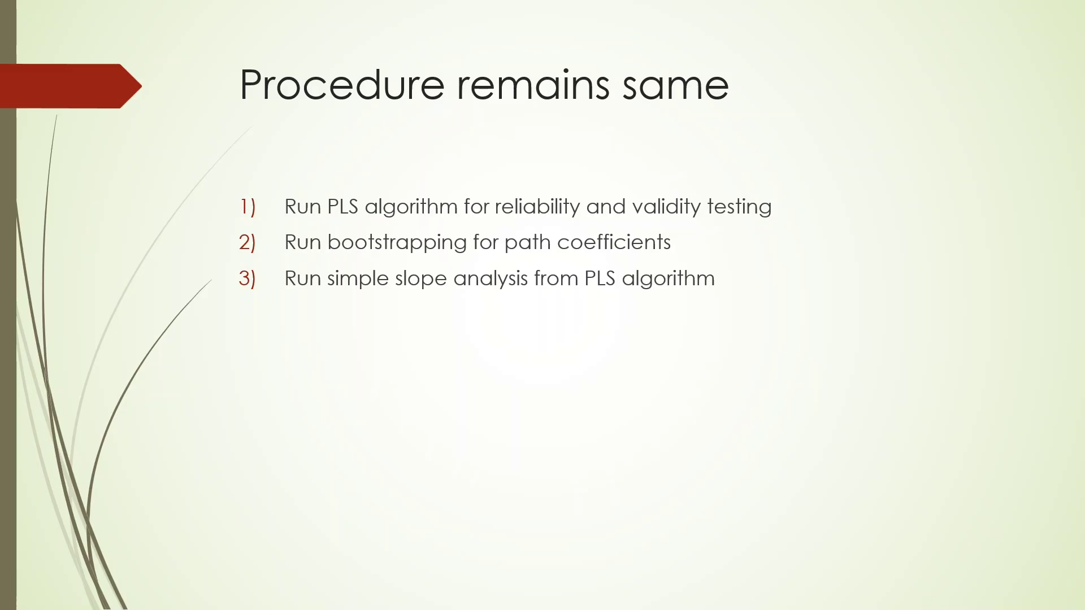
# End the slide show and switch to SmartPLS, selecting the Staying Intentions construct in the demo path model.
pyautogui.press('Escape')
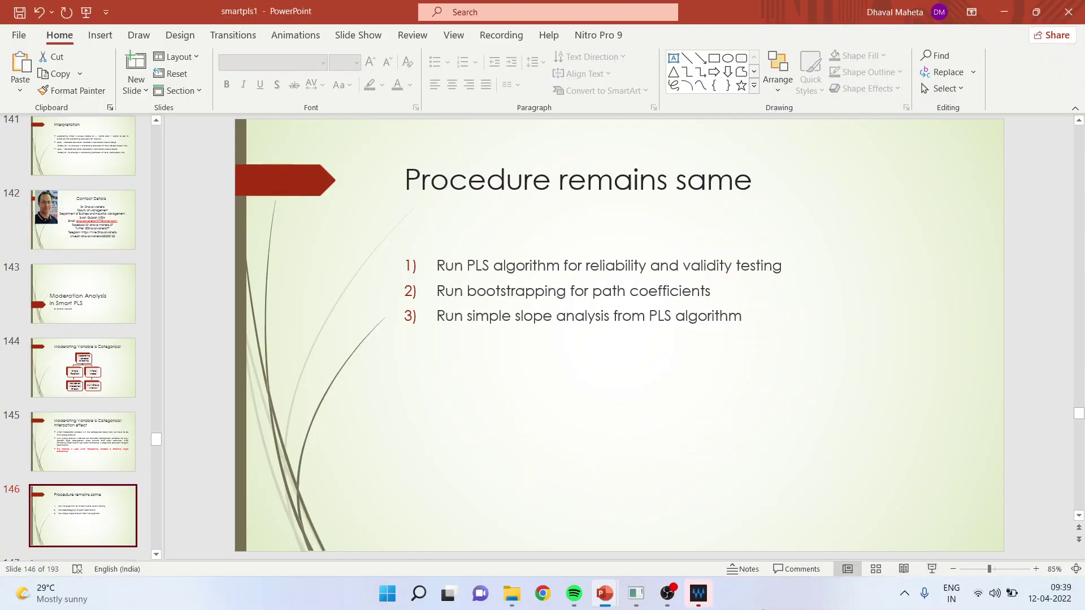
pyautogui.click(636, 593)
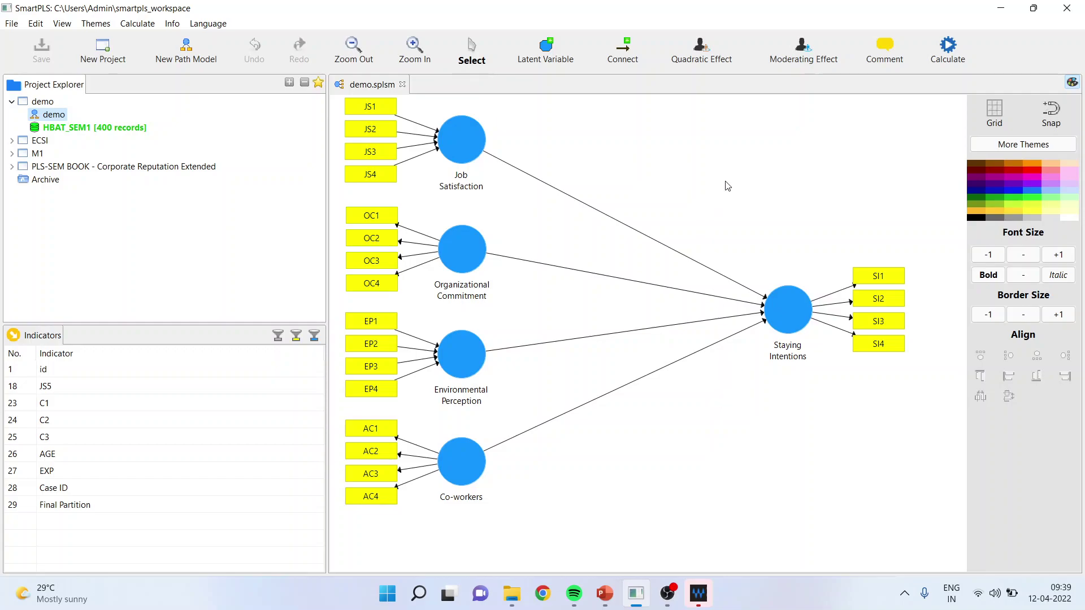
pyautogui.click(477, 158)
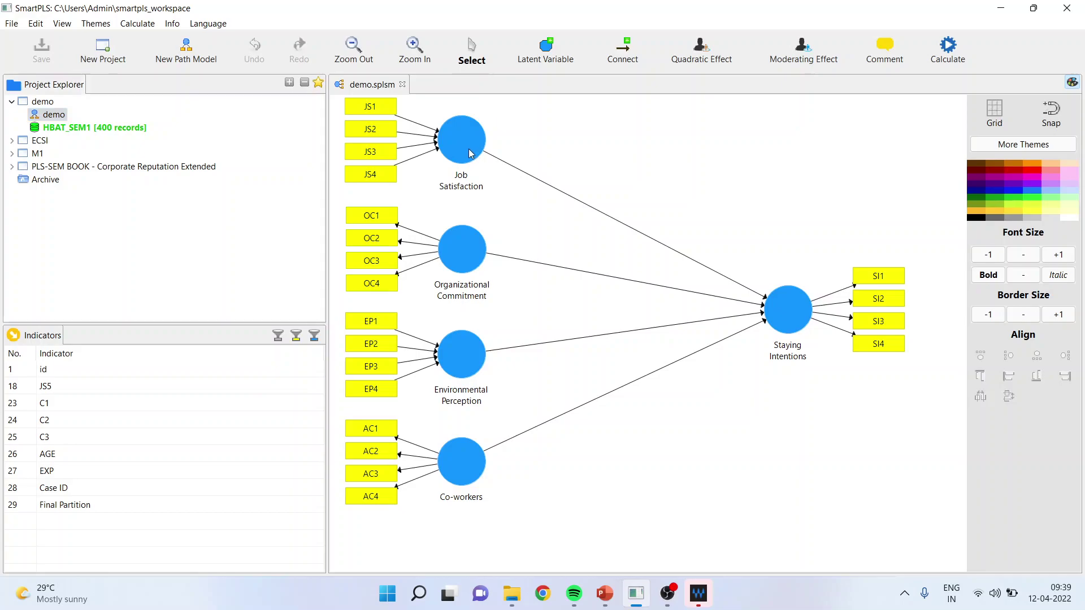
pyautogui.click(789, 314)
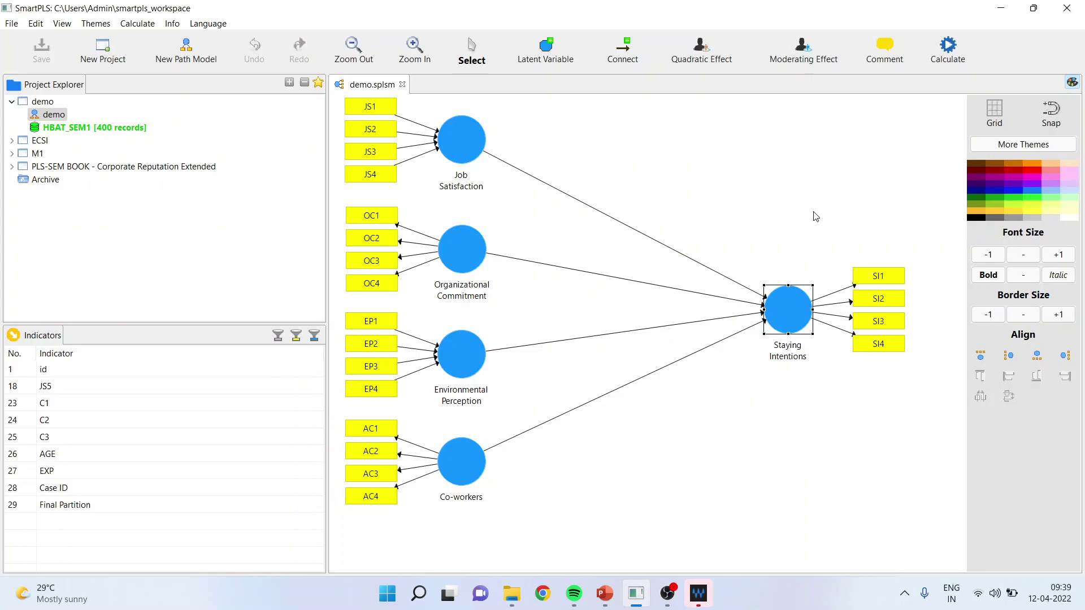
# Create a latent variable from indicator C1 in the empty area above the Staying Intentions paths and rename it Gender.
pyautogui.click(54, 405)
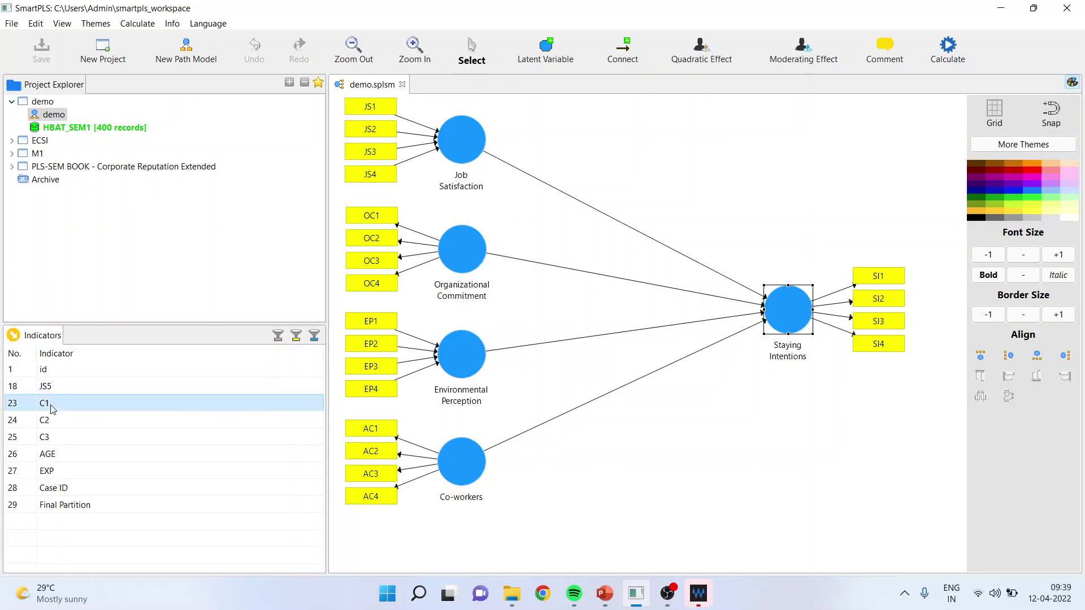
pyautogui.moveTo(54, 406); pyautogui.dragTo(713, 148)
pyautogui.rightClick(713, 147)
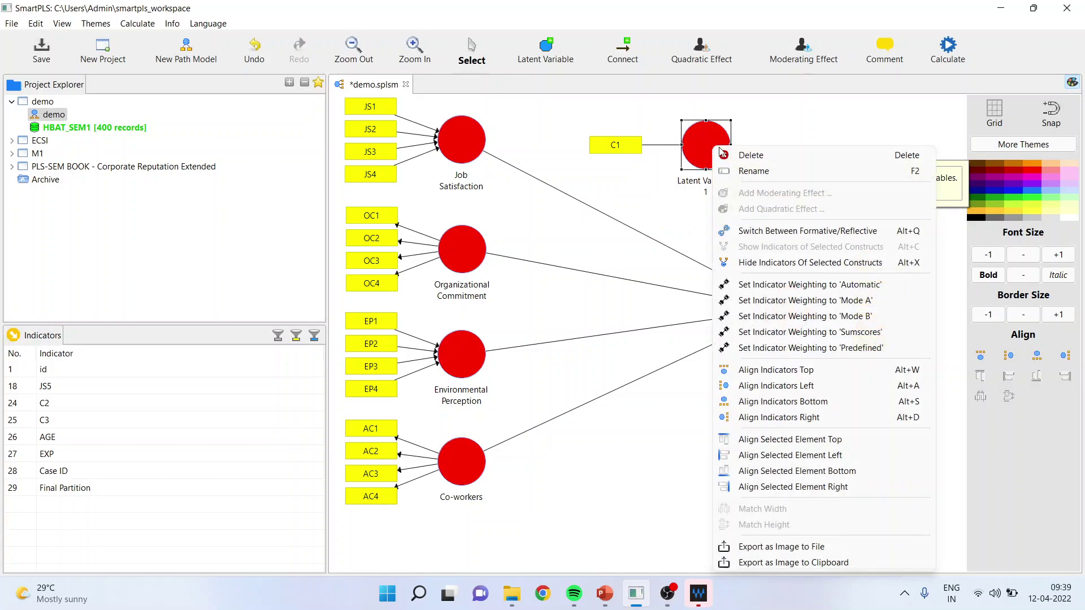
pyautogui.click(747, 171)
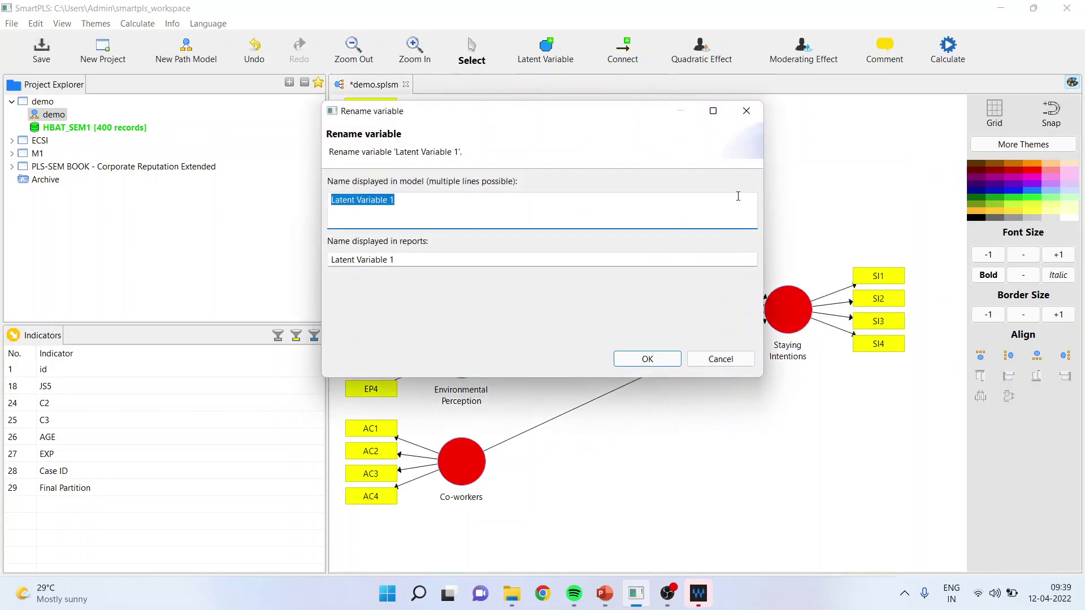
pyautogui.write('Gender')
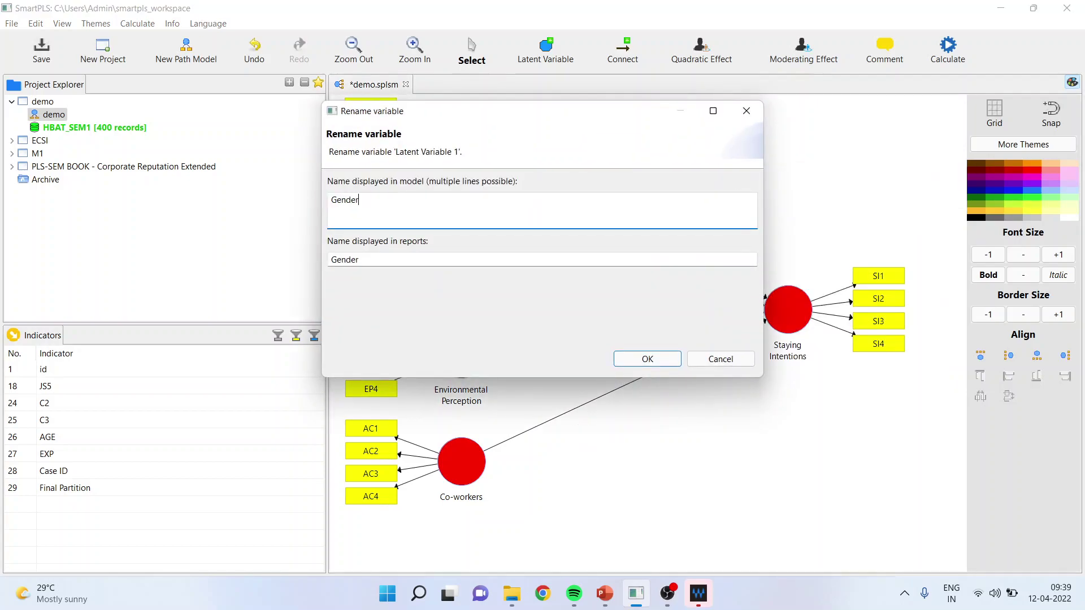
pyautogui.click(647, 359)
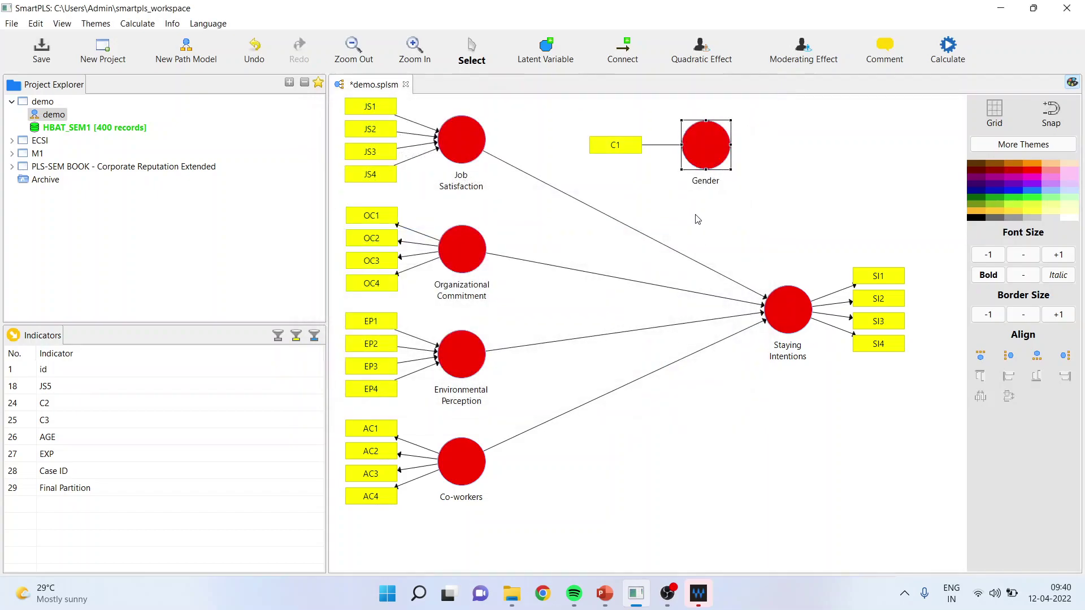
# Connect the Gender construct to Staying Intentions with a path.
pyautogui.click(623, 52)
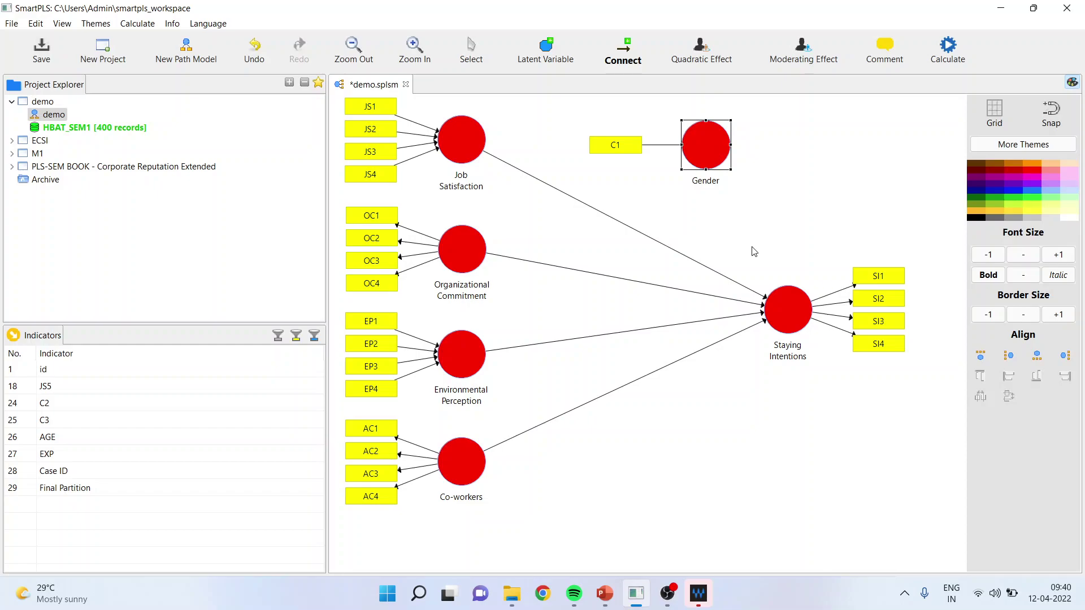
pyautogui.click(705, 163)
pyautogui.click(790, 298)
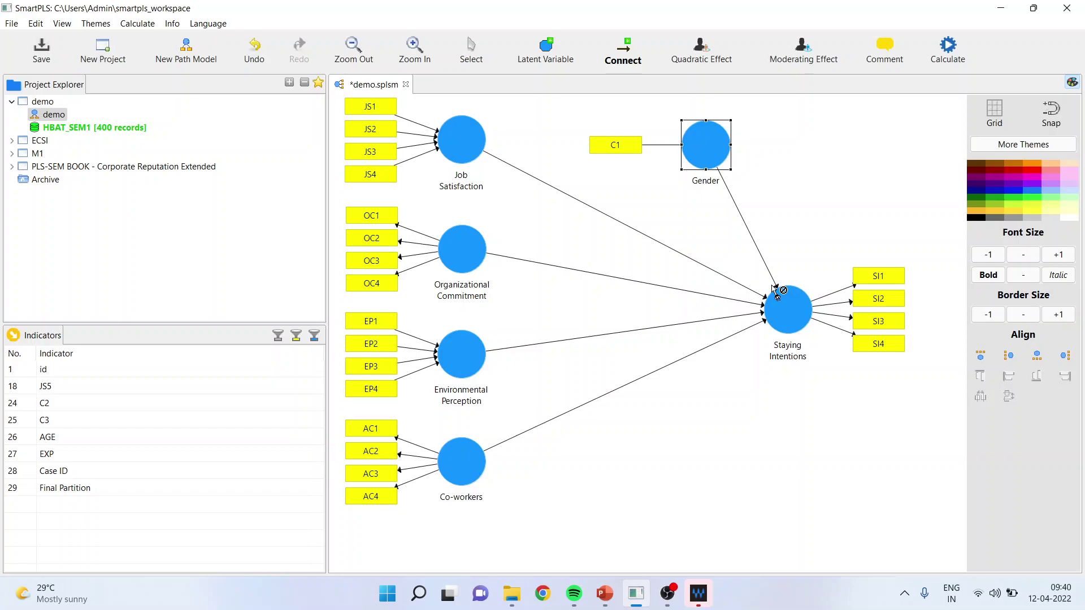
# Add a two-stage moderating effect on Staying Intentions with Gender as the moderator and Job Satisfaction as the independent variable.
pyautogui.click(805, 54)
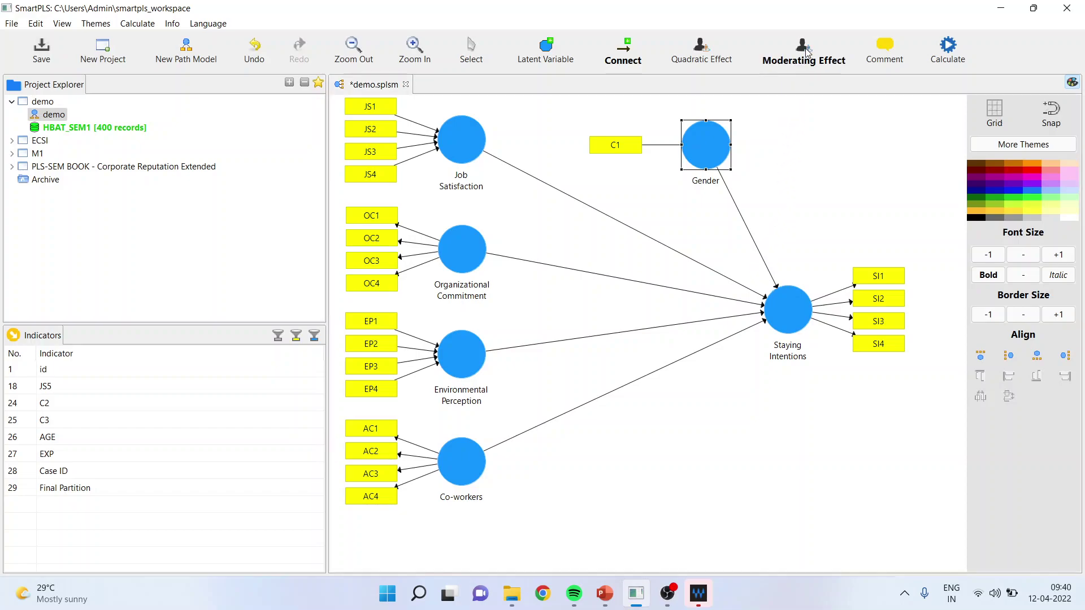
pyautogui.click(789, 312)
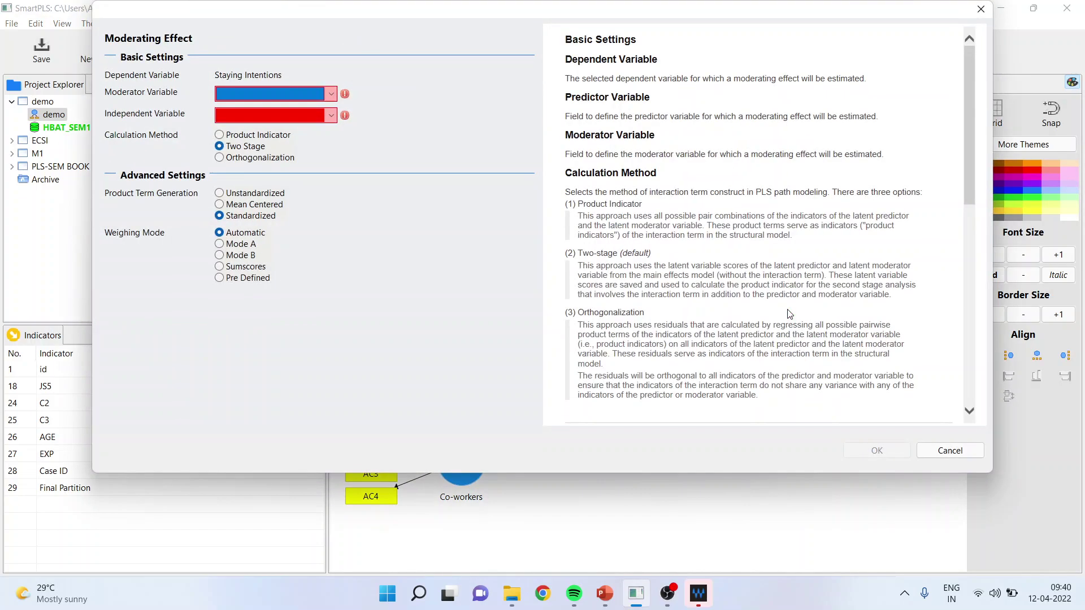
pyautogui.click(332, 95)
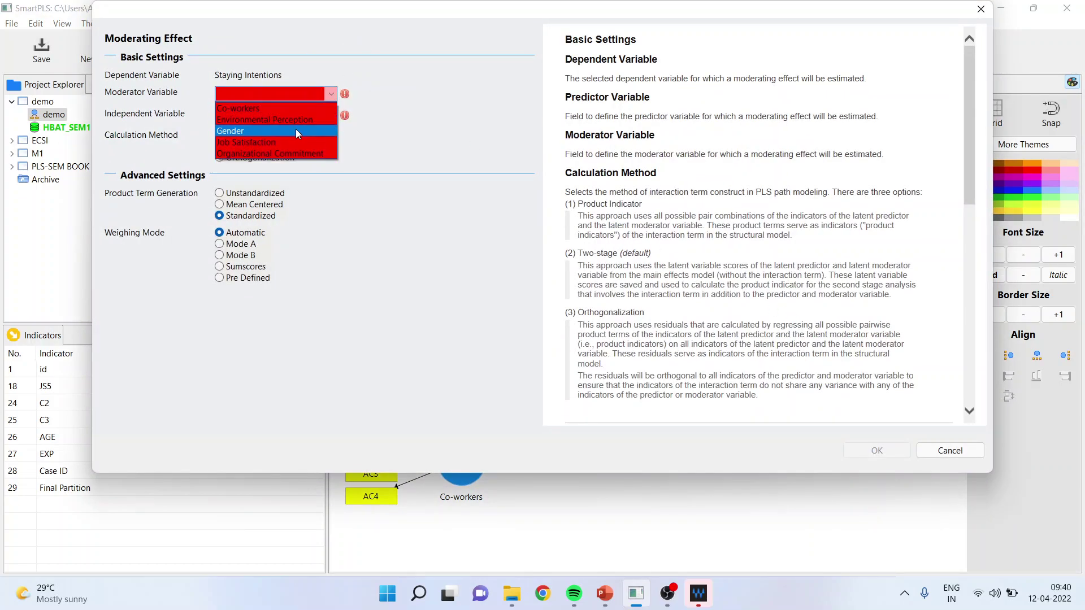
pyautogui.click(296, 130)
pyautogui.click(331, 114)
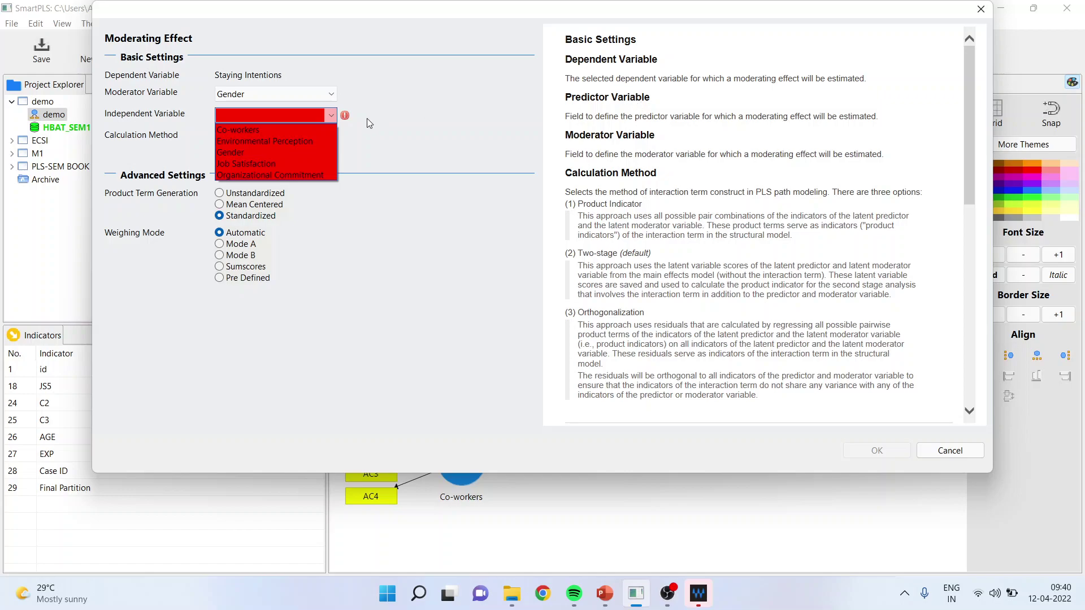
pyautogui.click(293, 163)
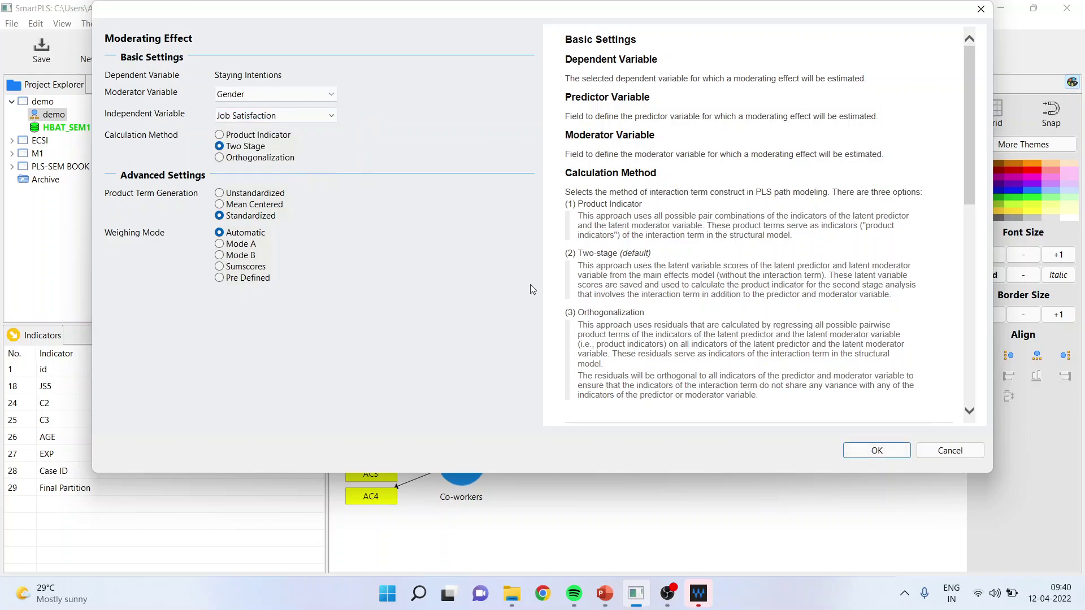
pyautogui.click(876, 450)
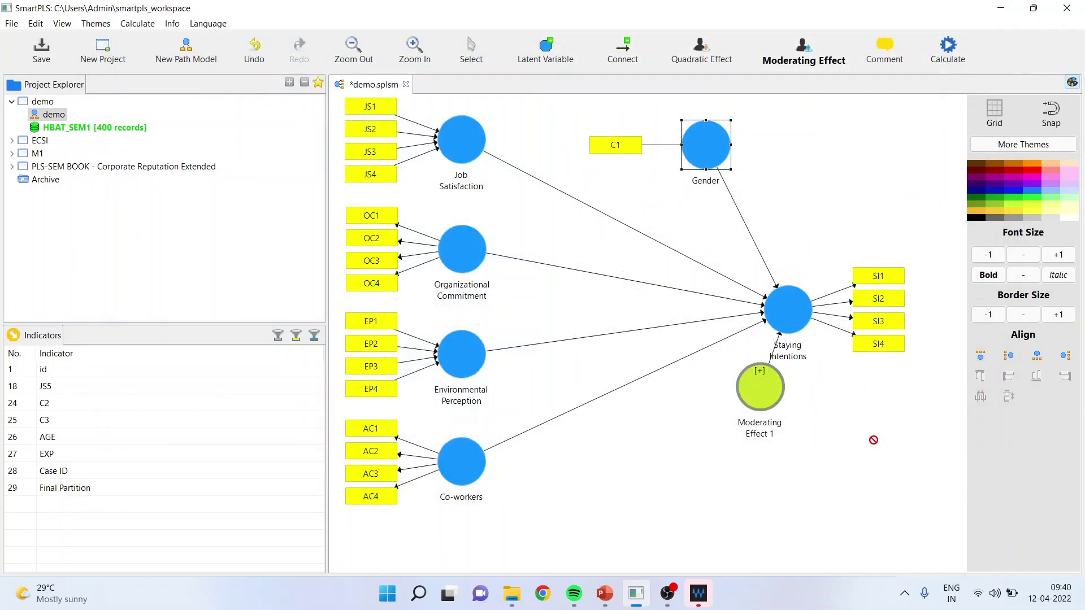
# Arrange the moderating effect between Job Satisfaction and Gender above the paths, and show the moderating effect's indicators.
pyautogui.click(474, 63)
pyautogui.moveTo(758, 386)
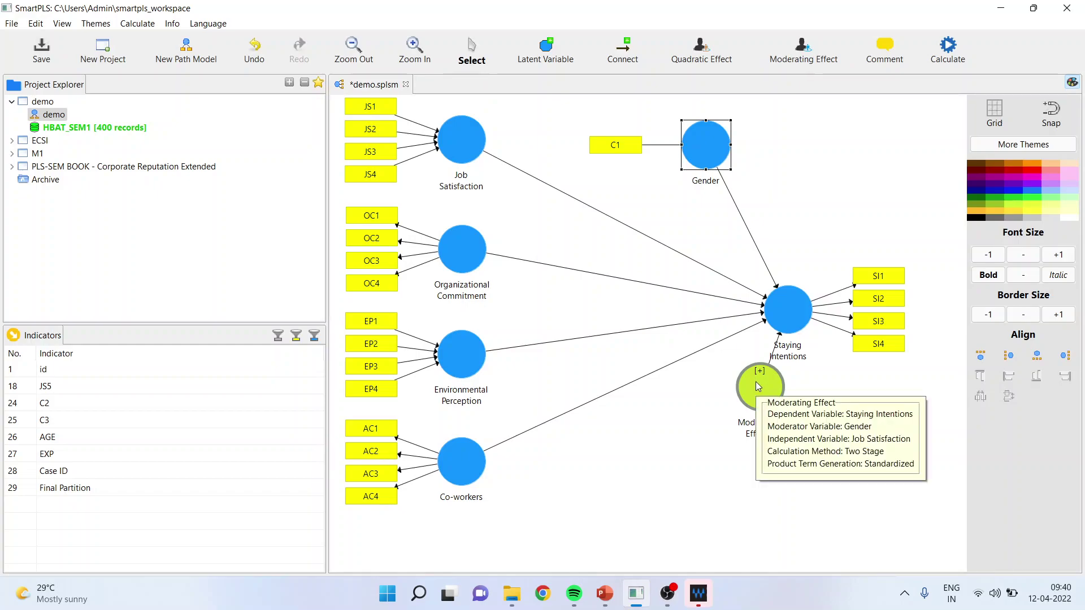
pyautogui.moveTo(759, 385); pyautogui.dragTo(693, 216)
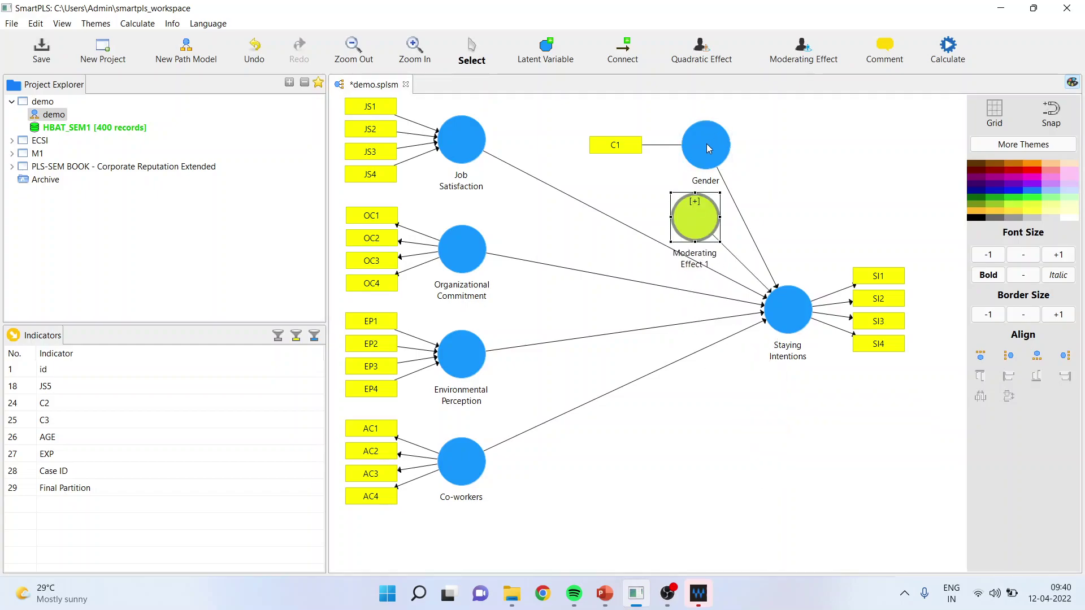
pyautogui.moveTo(707, 146); pyautogui.dragTo(773, 139)
pyautogui.moveTo(704, 209); pyautogui.dragTo(622, 158)
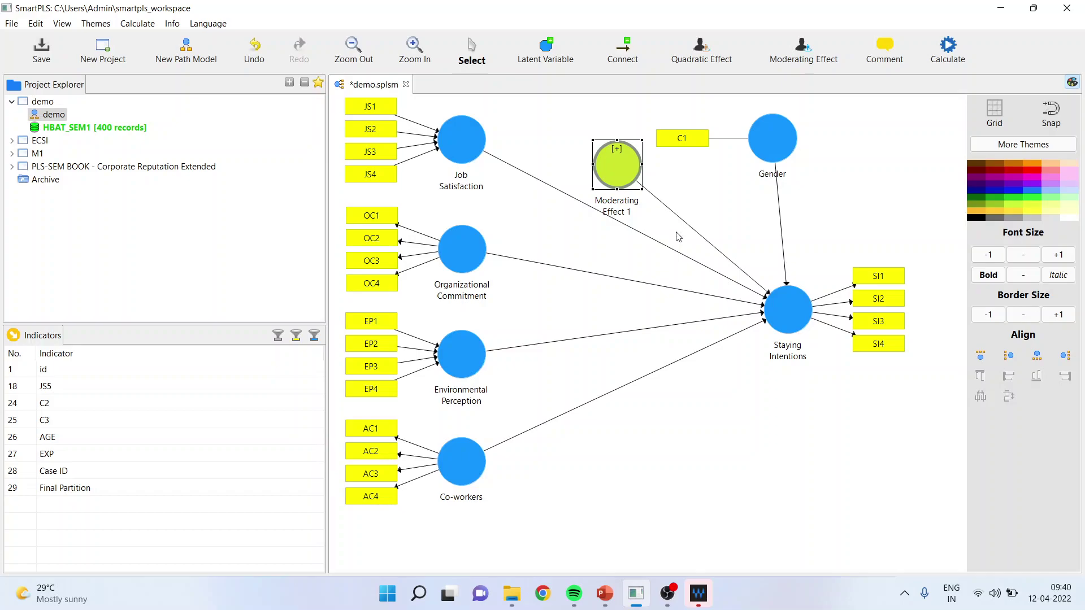
pyautogui.rightClick(617, 168)
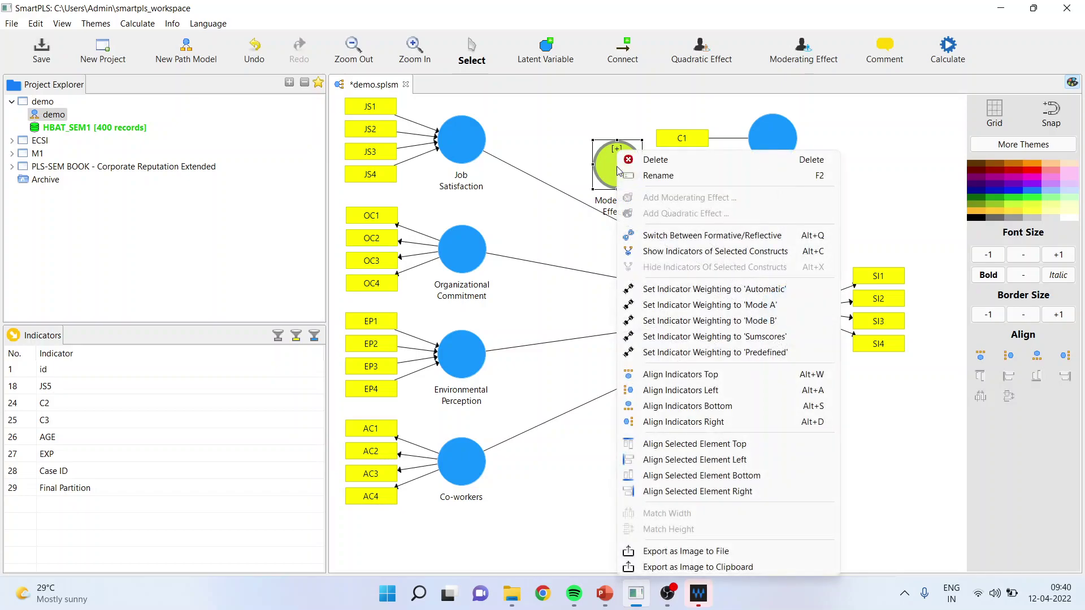
pyautogui.click(692, 251)
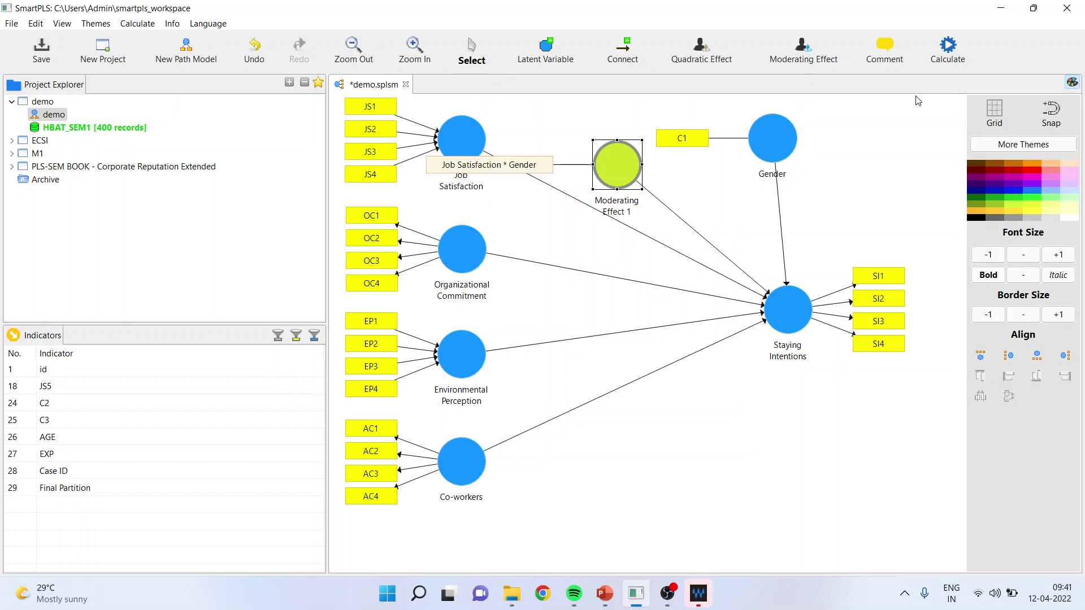
# Run complete bootstrapping with 1000 subsamples, two-tailed at the 0.05 significance level, with the full report opening after calculation.
pyautogui.click(957, 52)
pyautogui.click(947, 73)
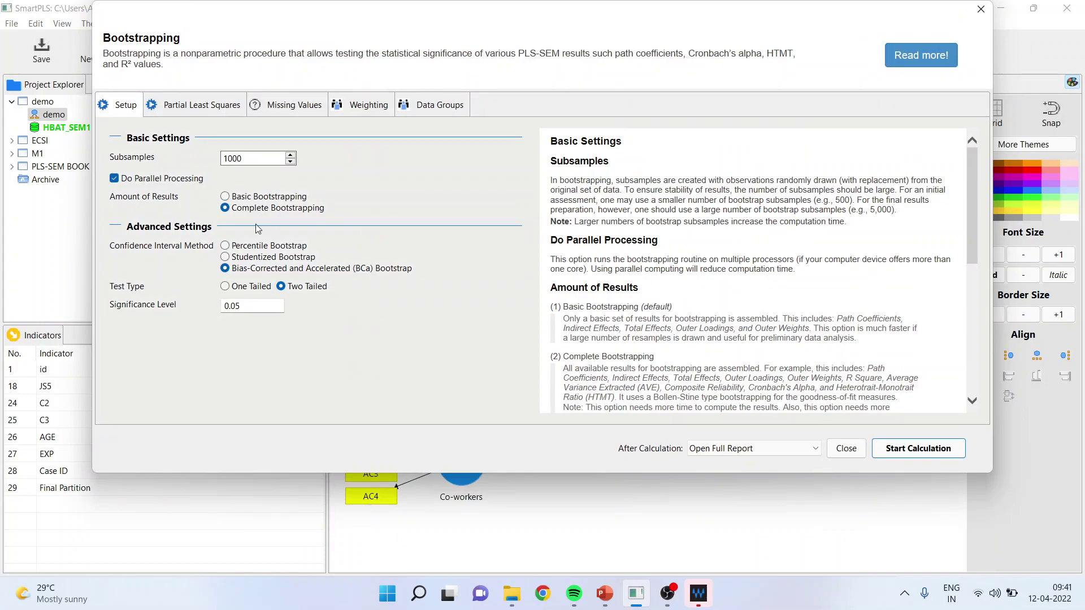
pyautogui.click(888, 455)
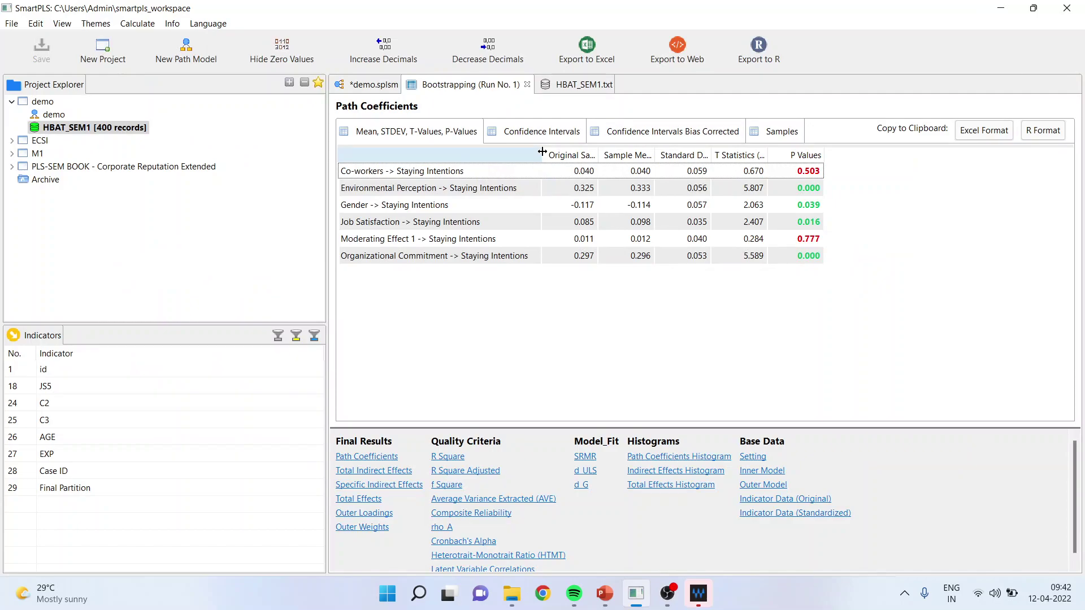
# Examine the path coefficients and p-values of the moderating effect and Gender on Staying Intentions in the bootstrapping report.
pyautogui.click(405, 241)
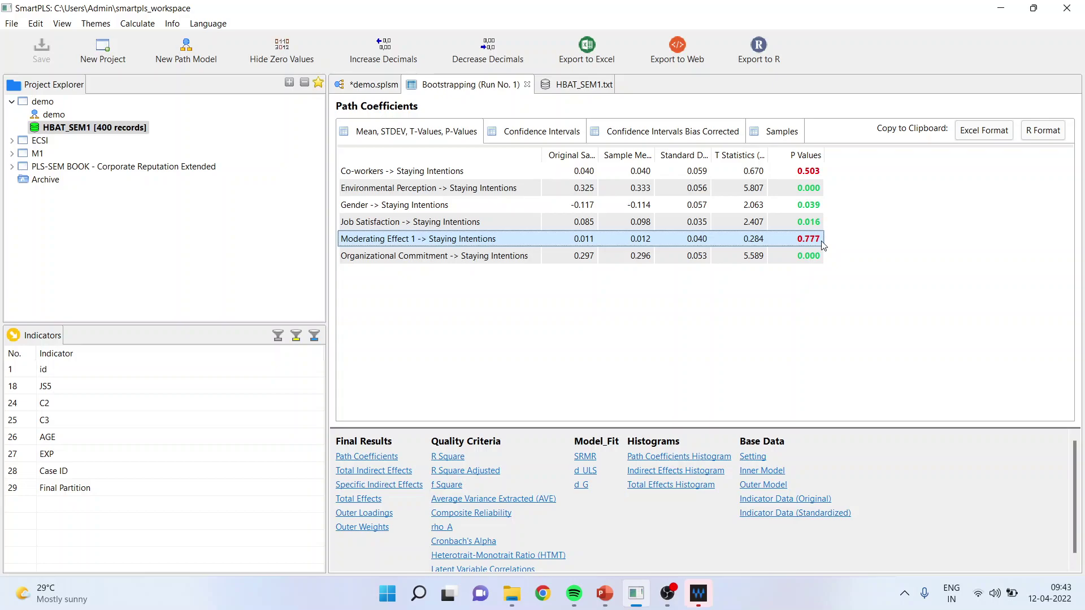
pyautogui.click(364, 208)
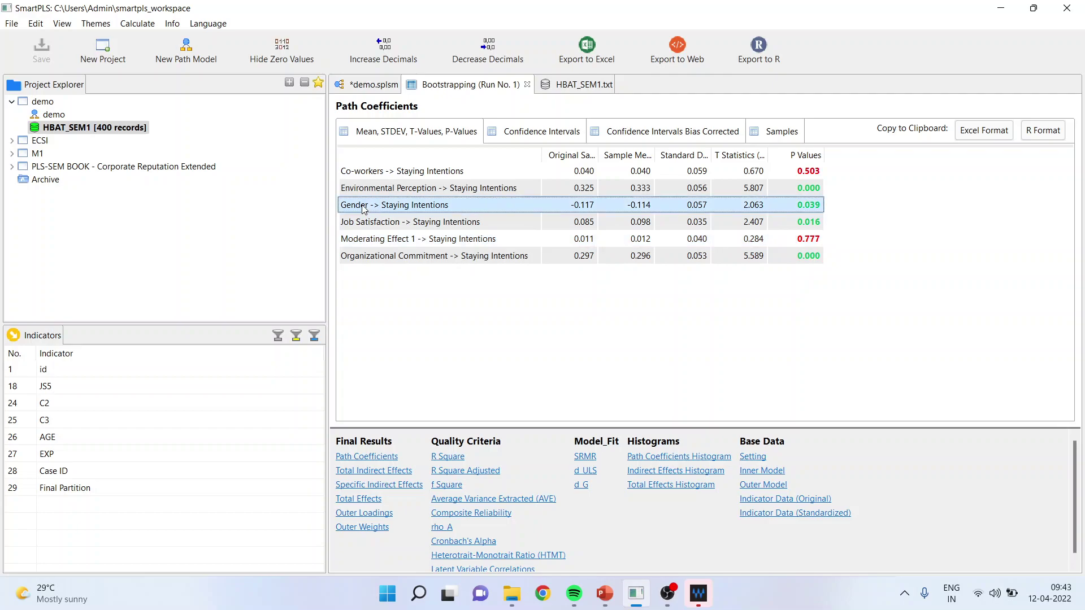
pyautogui.click(399, 242)
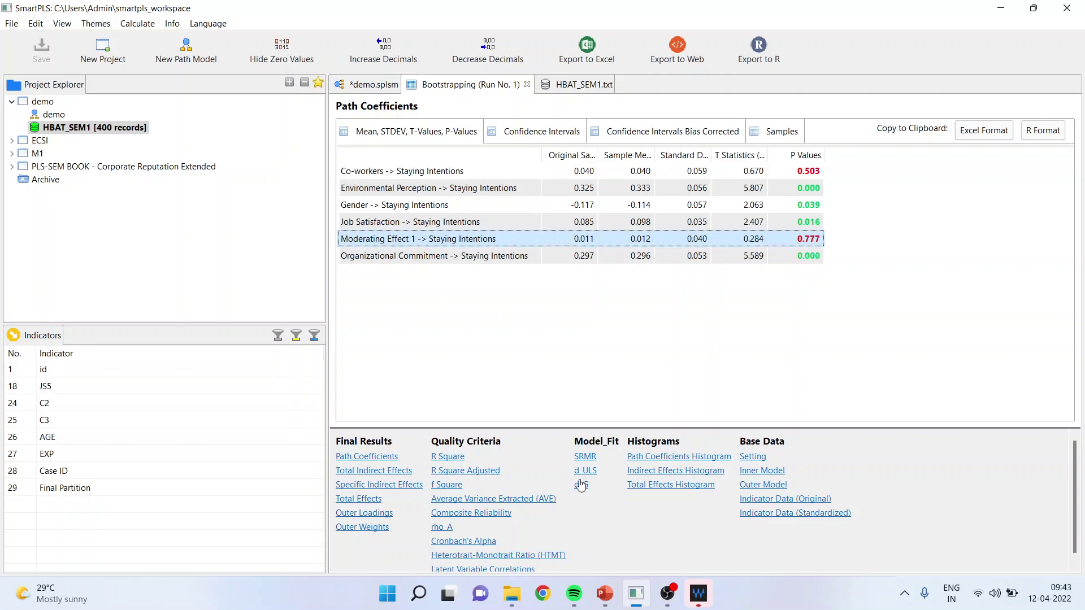
# Switch to the smartpls1 presentation in PowerPoint and look for the slide following "Procedure remains same".
pyautogui.click(604, 595)
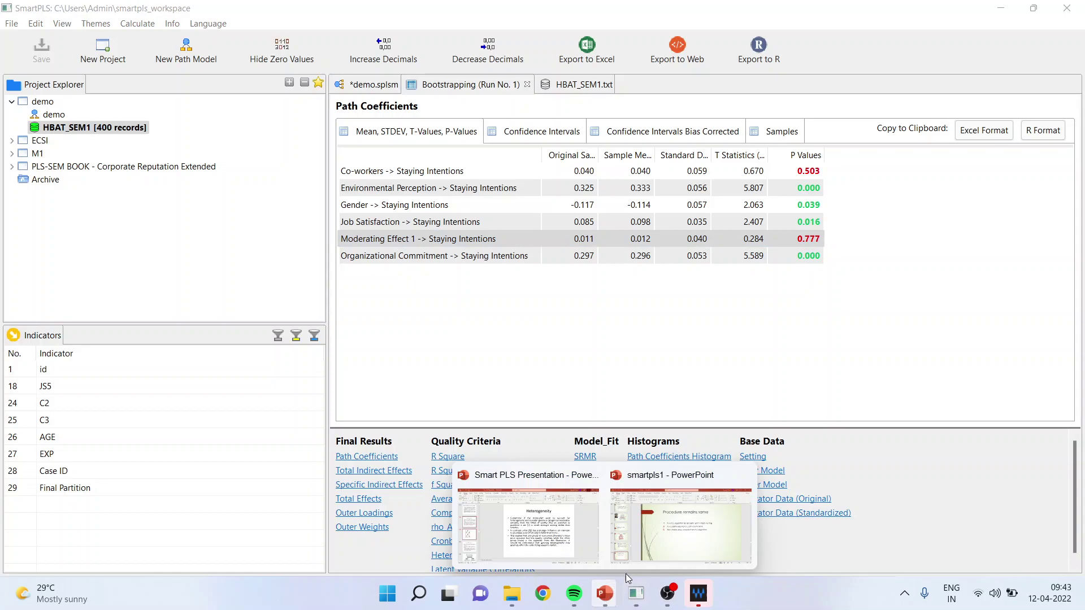
pyautogui.click(655, 551)
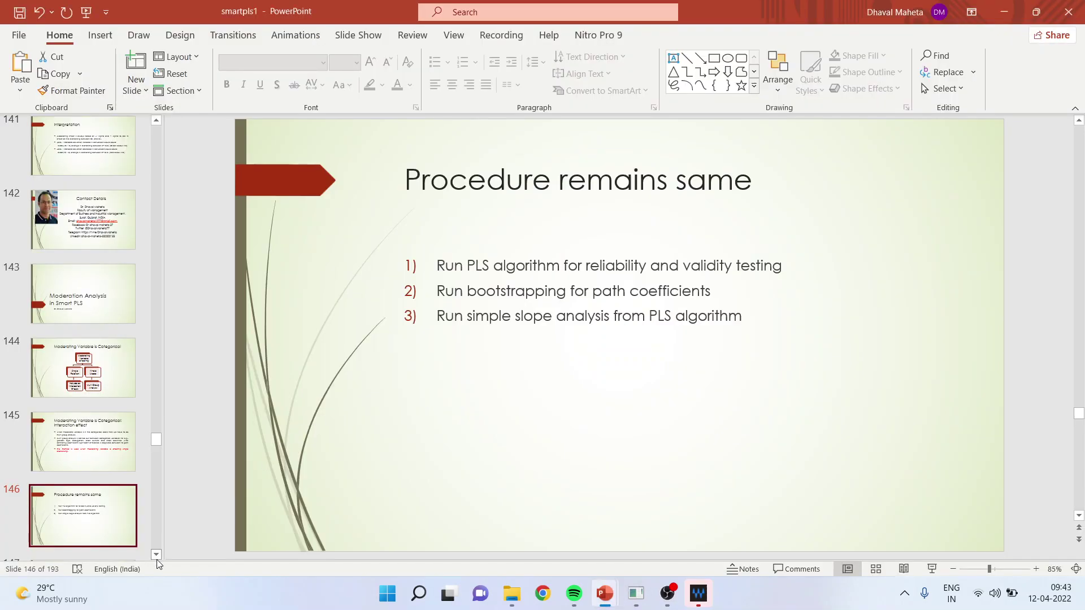
pyautogui.scroll(-1, 156, 554)
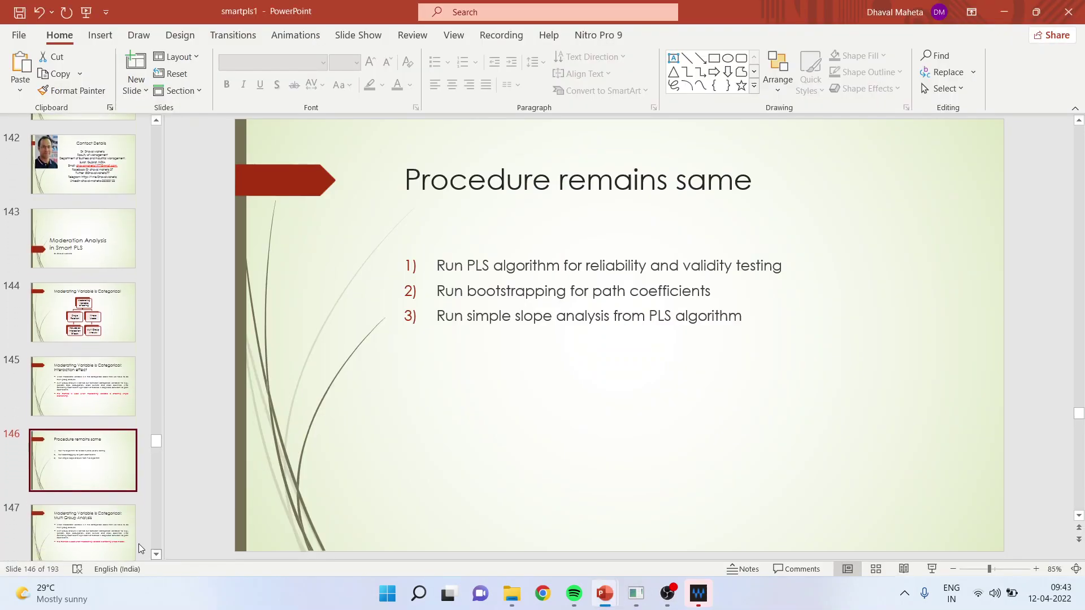
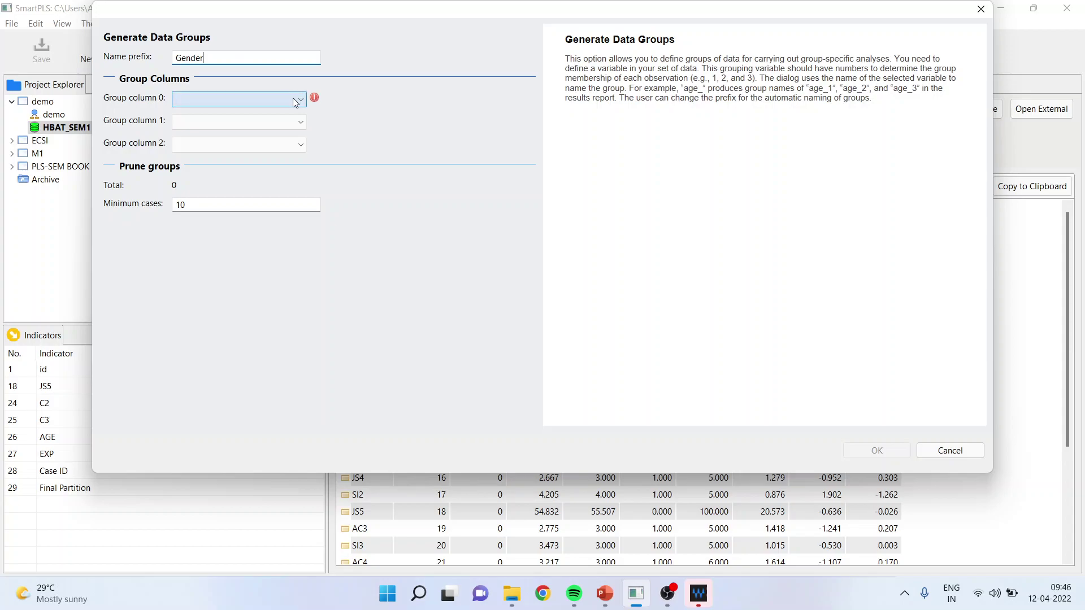
# Generate the Gender data groups using C1 as group column 0 and display the data groups of HBAT_SEM1.
pyautogui.click(300, 100)
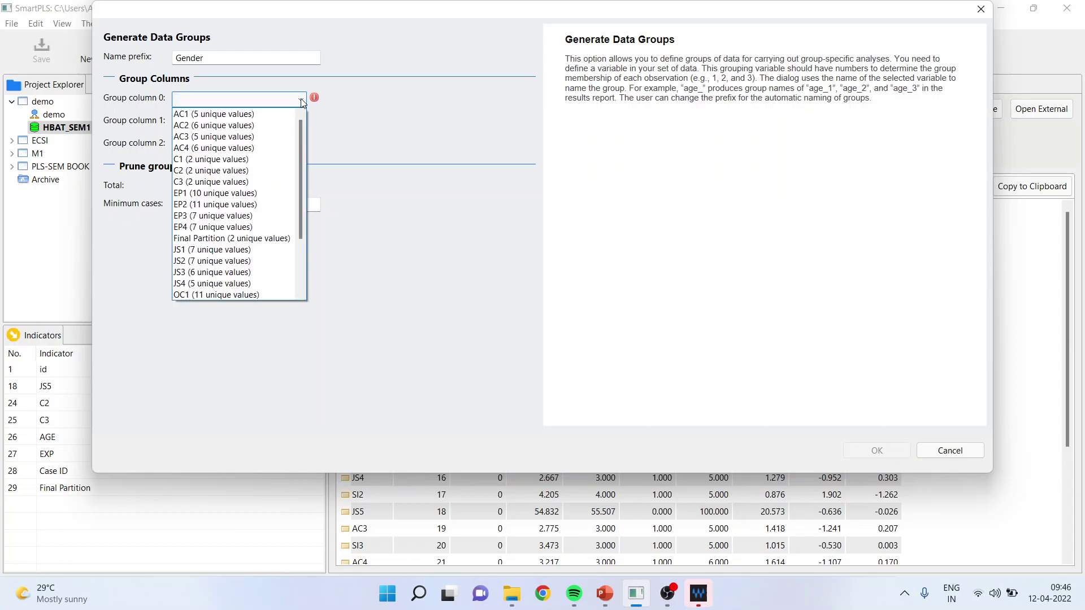
pyautogui.click(260, 162)
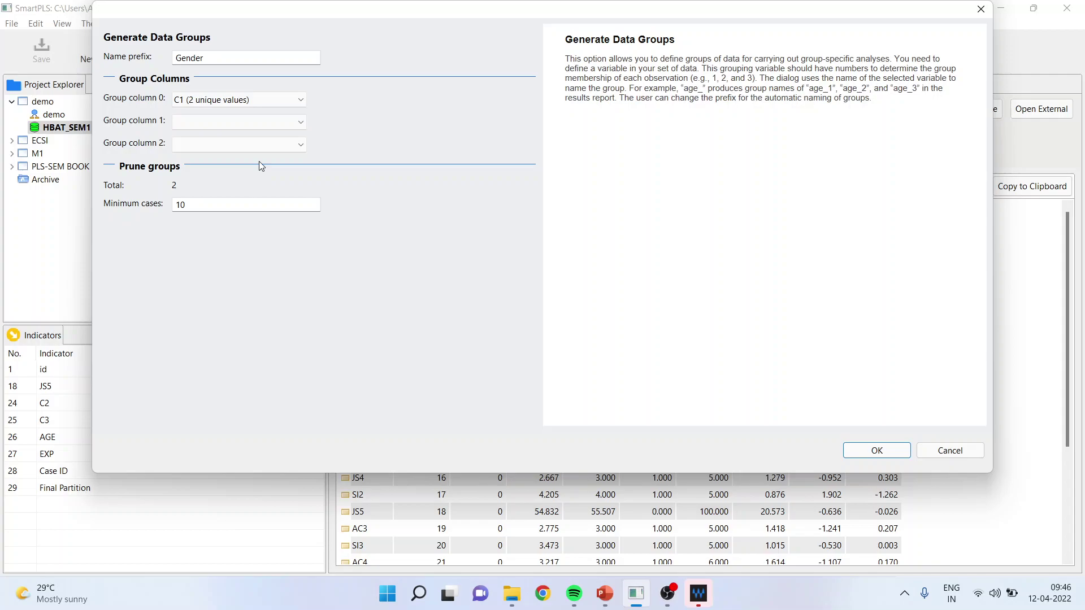
pyautogui.click(876, 451)
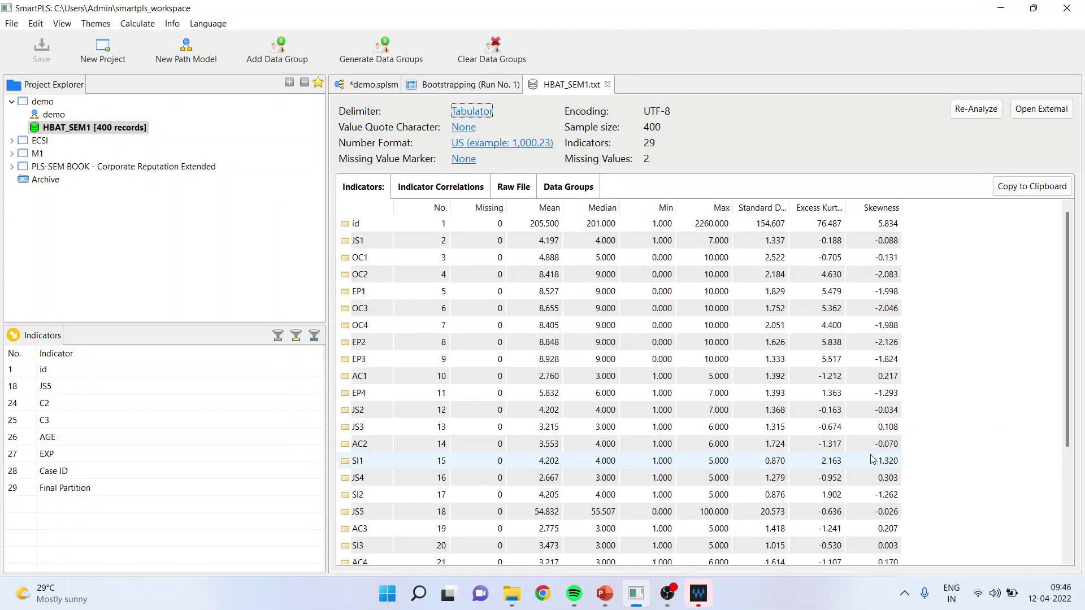
pyautogui.click(562, 188)
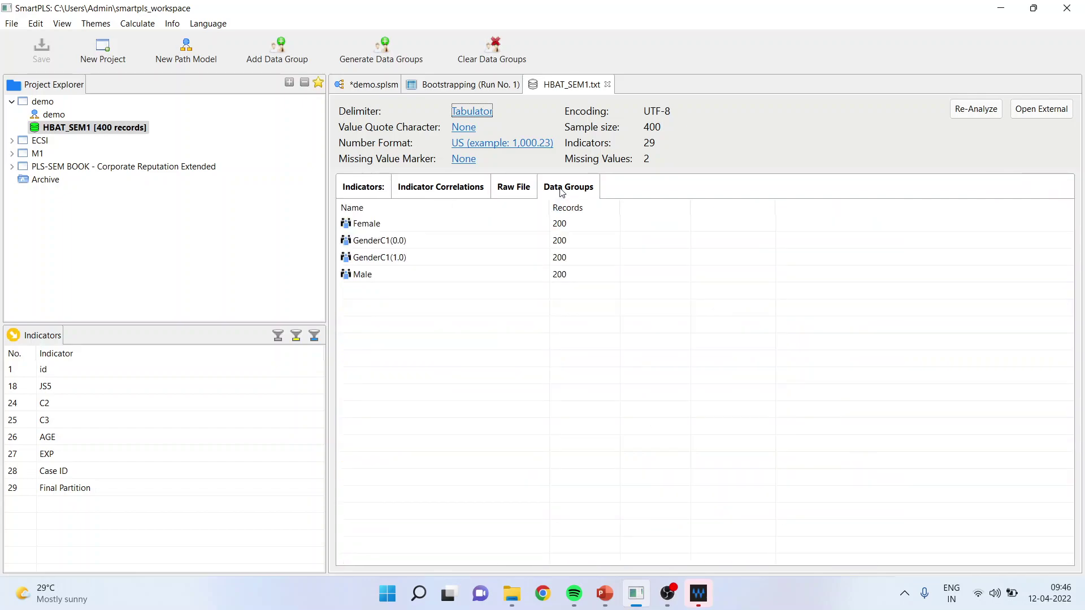
# Delete the existing Male and Female data groups from HBAT_SEM1, keeping the two generated GenderC1 groups.
pyautogui.moveTo(615, 275)
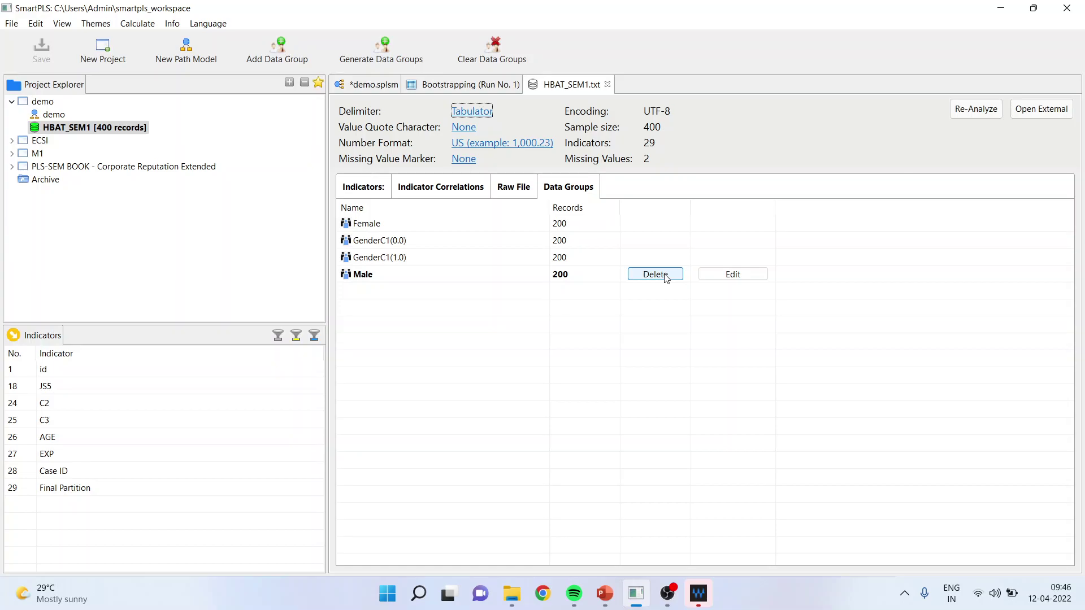
pyautogui.click(664, 277)
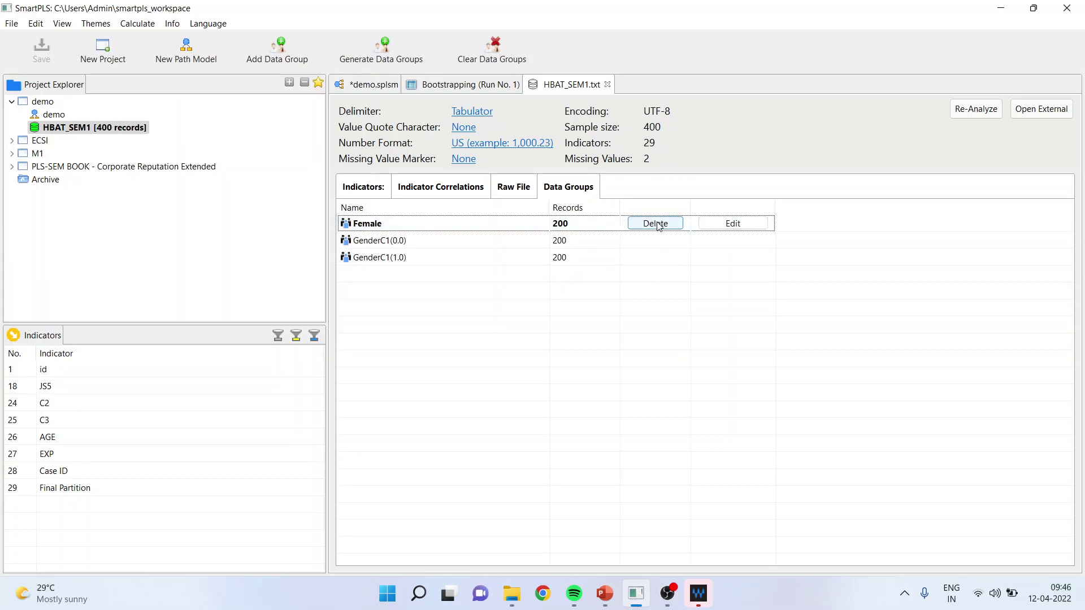
pyautogui.click(657, 223)
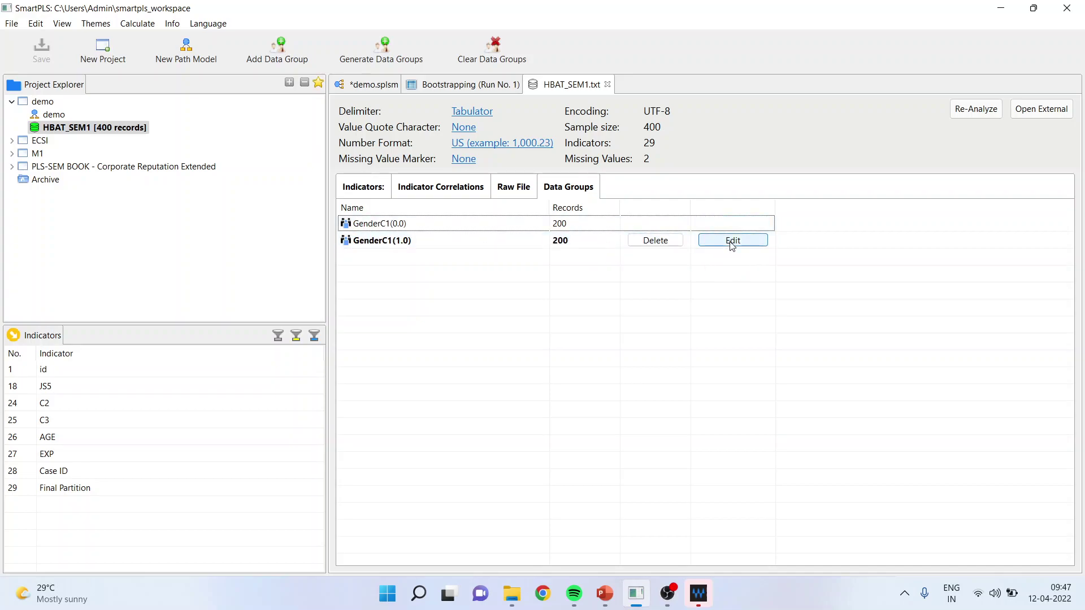
# Rename the data group GenderC1(1.0) as Male.
pyautogui.click(731, 241)
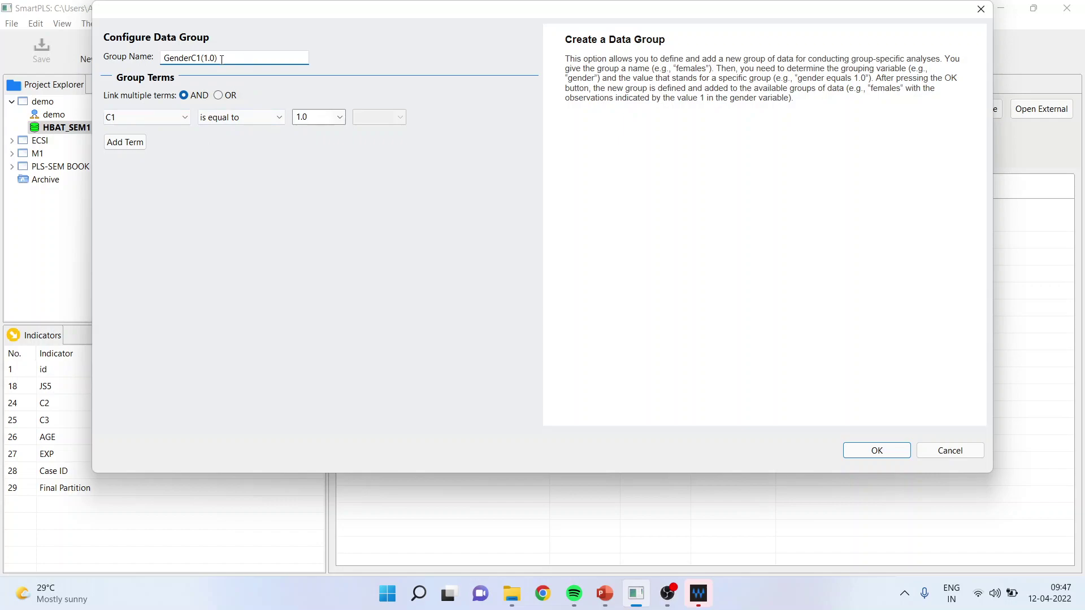
pyautogui.moveTo(220, 58); pyautogui.dragTo(161, 59)
pyautogui.write('Male')
pyautogui.click(883, 450)
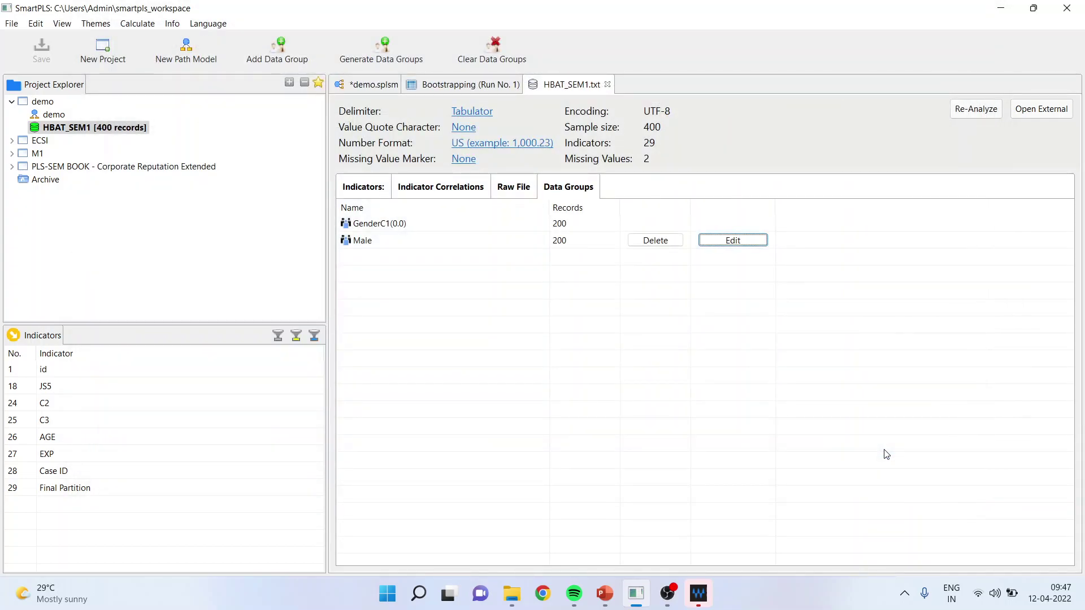
# Rename the data group GenderC1(0.0) as Female.
pyautogui.moveTo(717, 229)
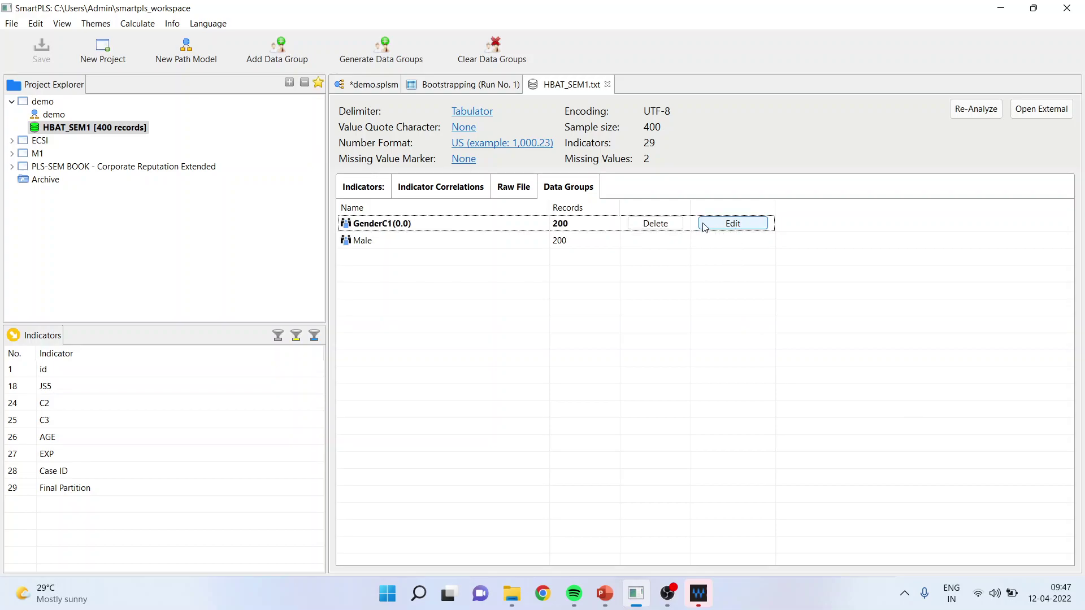
pyautogui.click(733, 223)
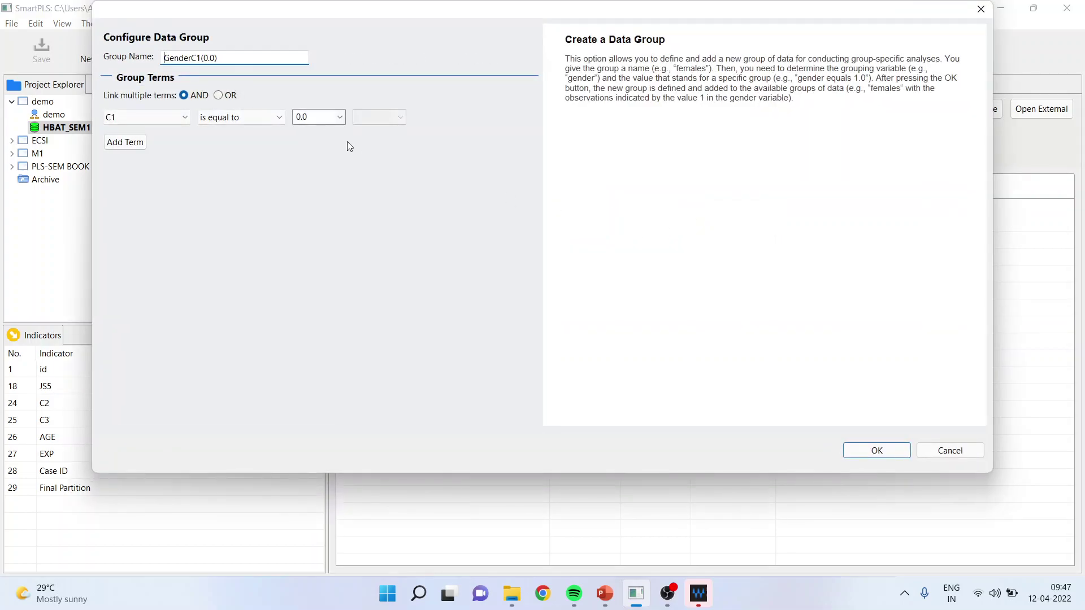
pyautogui.moveTo(218, 58); pyautogui.dragTo(154, 61)
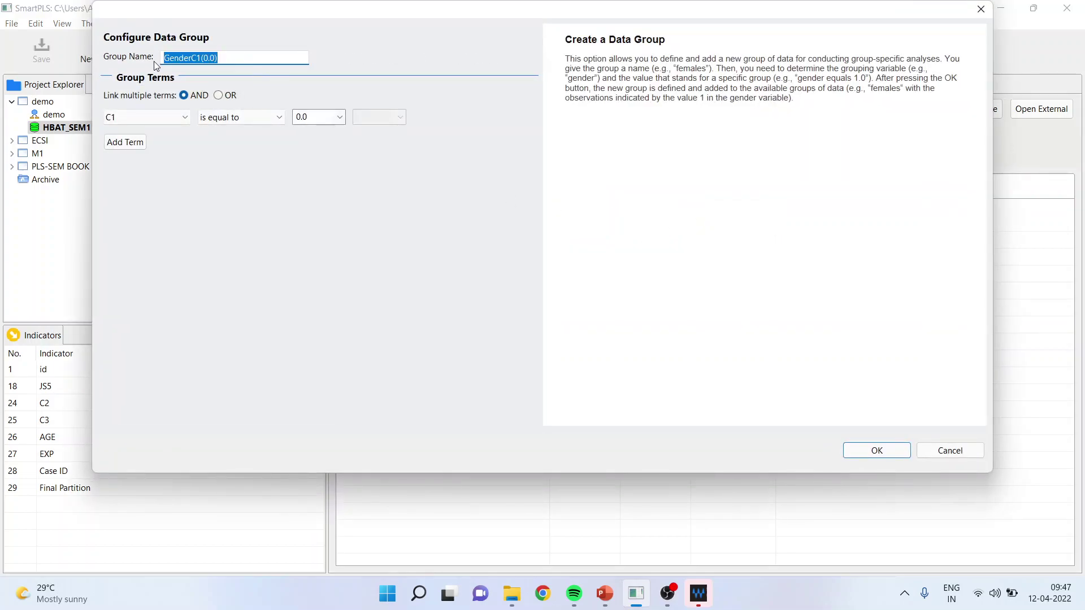
pyautogui.write('Female')
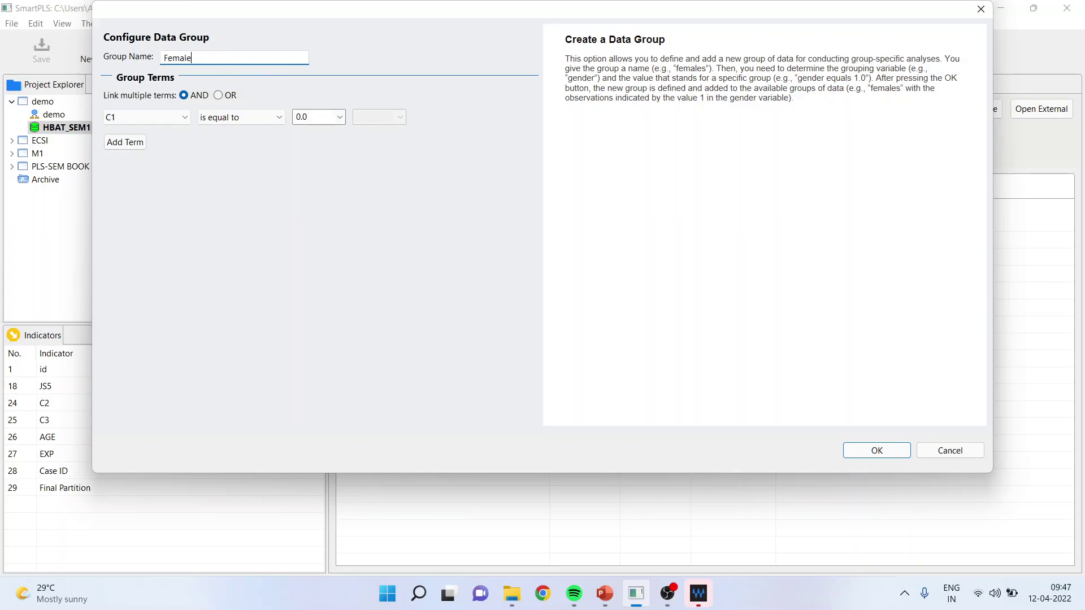
pyautogui.click(888, 449)
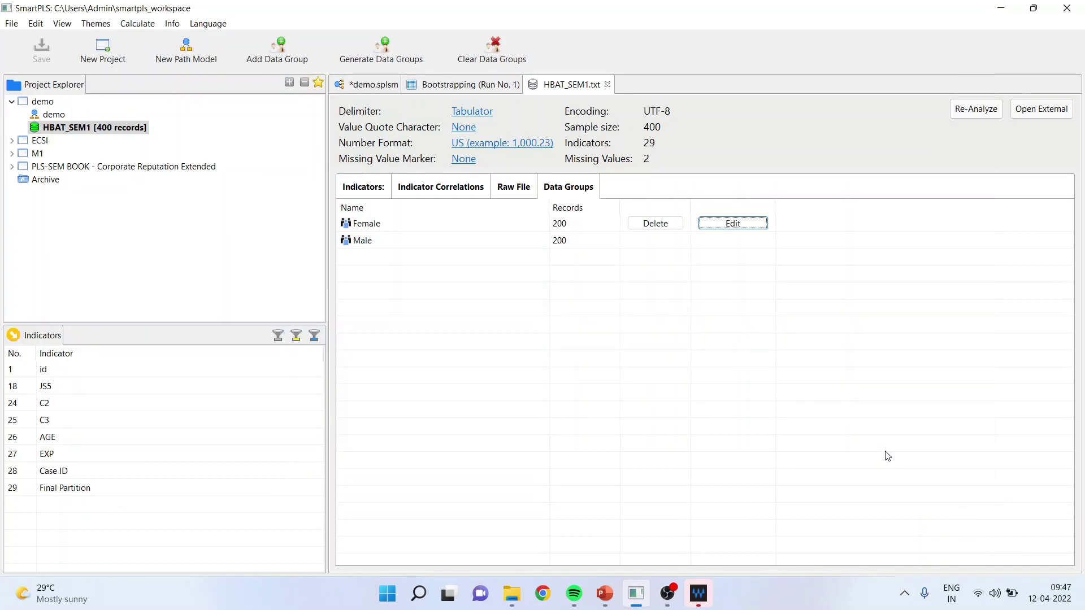
# Hide the theme settings of the demo path model and delete the Gender construct together with its moderating effect.
pyautogui.click(378, 84)
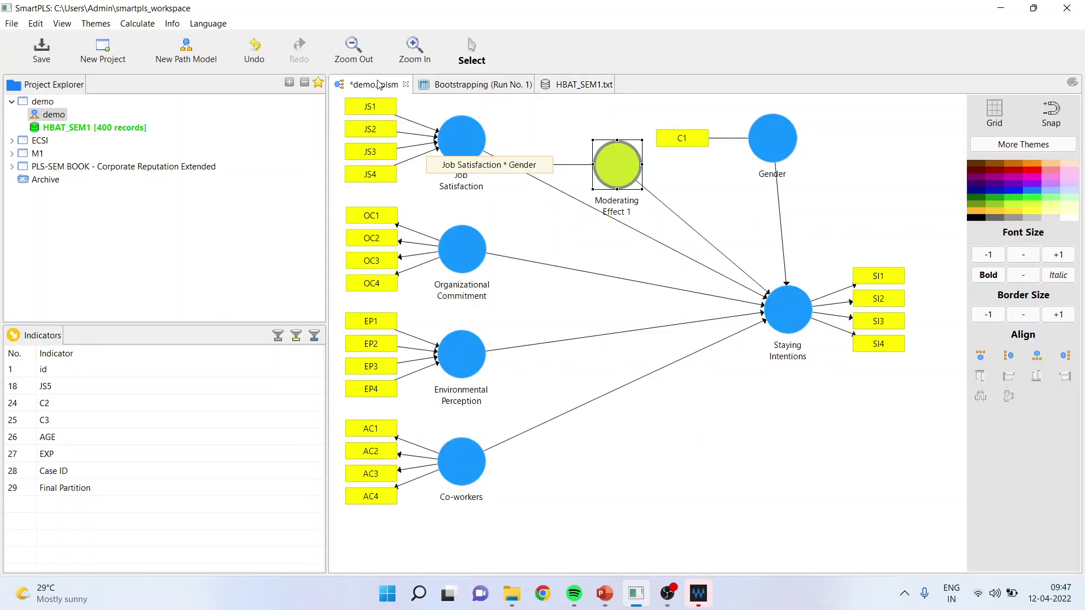
pyautogui.click(1072, 83)
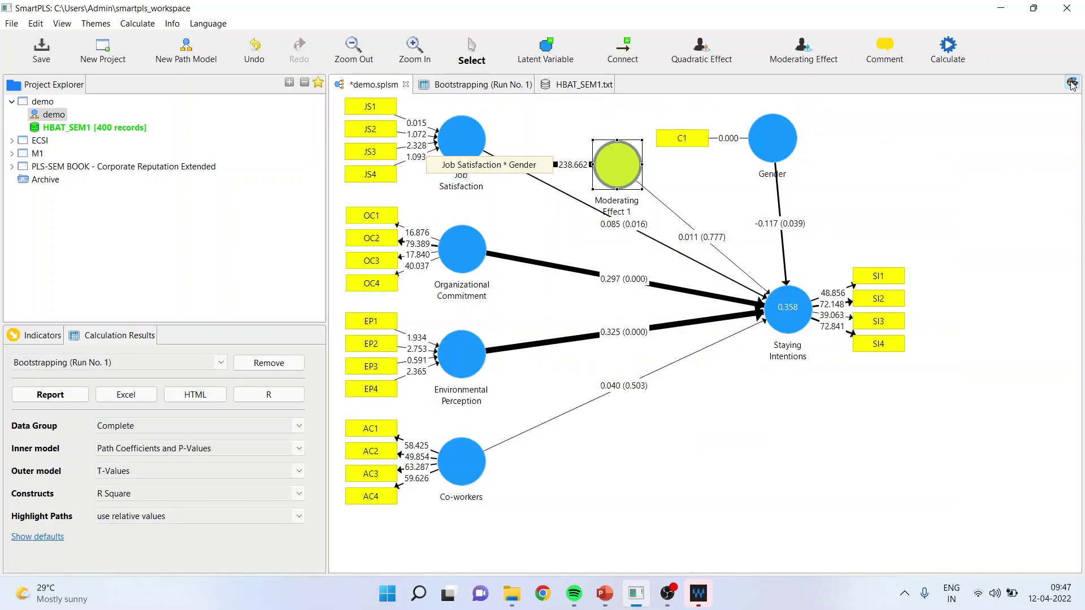
pyautogui.click(782, 153)
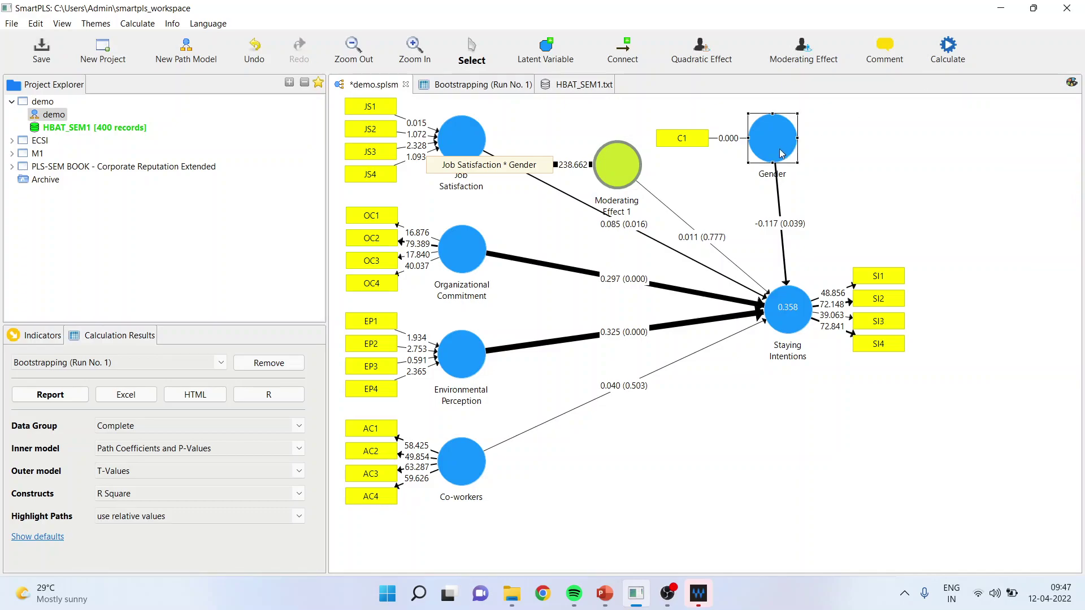
pyautogui.press('Delete')
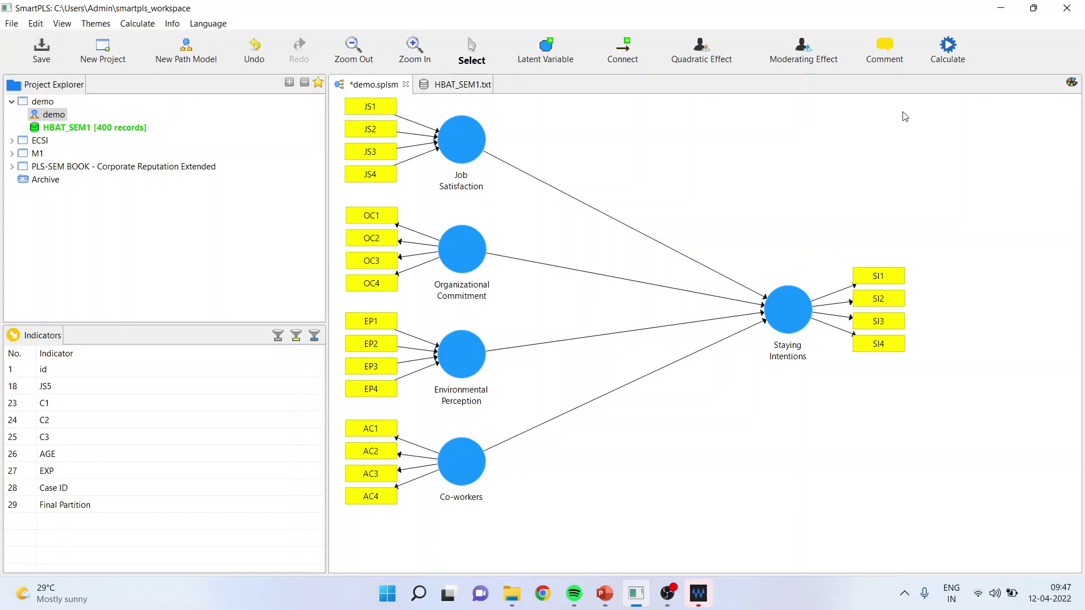
# Run a multi-group analysis with Male in Groups A and Female in Groups B, using complete bootstrapping with 1000 subsamples.
pyautogui.click(950, 50)
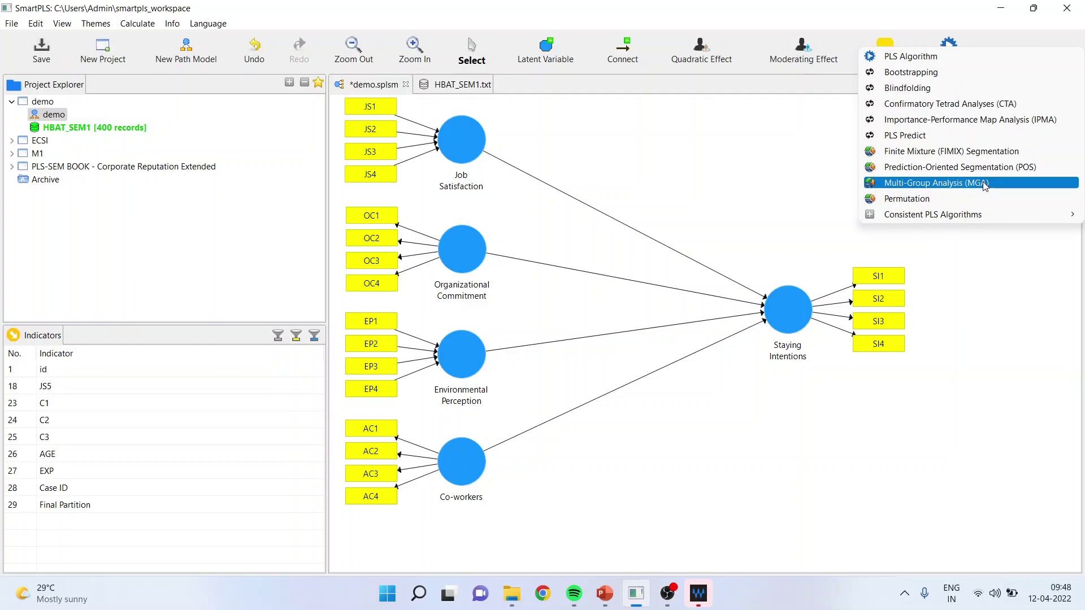
pyautogui.click(985, 185)
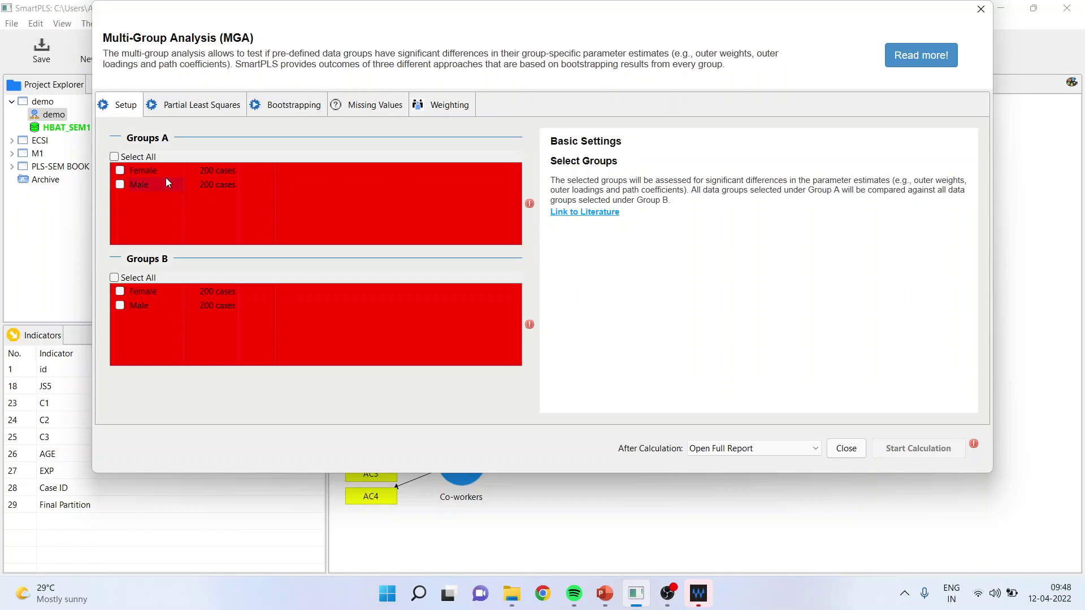
pyautogui.click(119, 184)
pyautogui.click(120, 306)
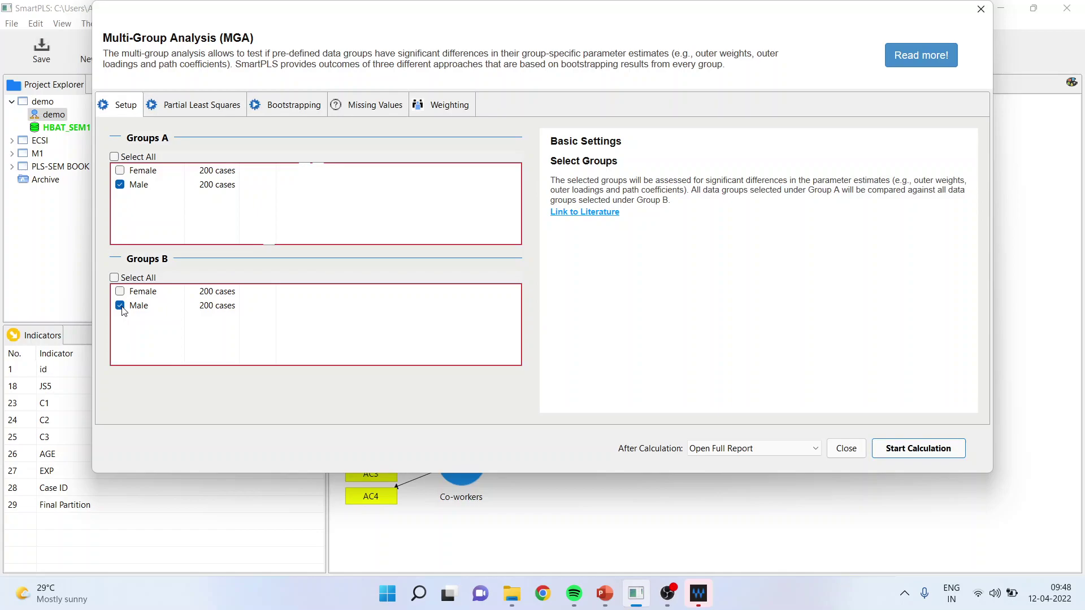
pyautogui.click(120, 306)
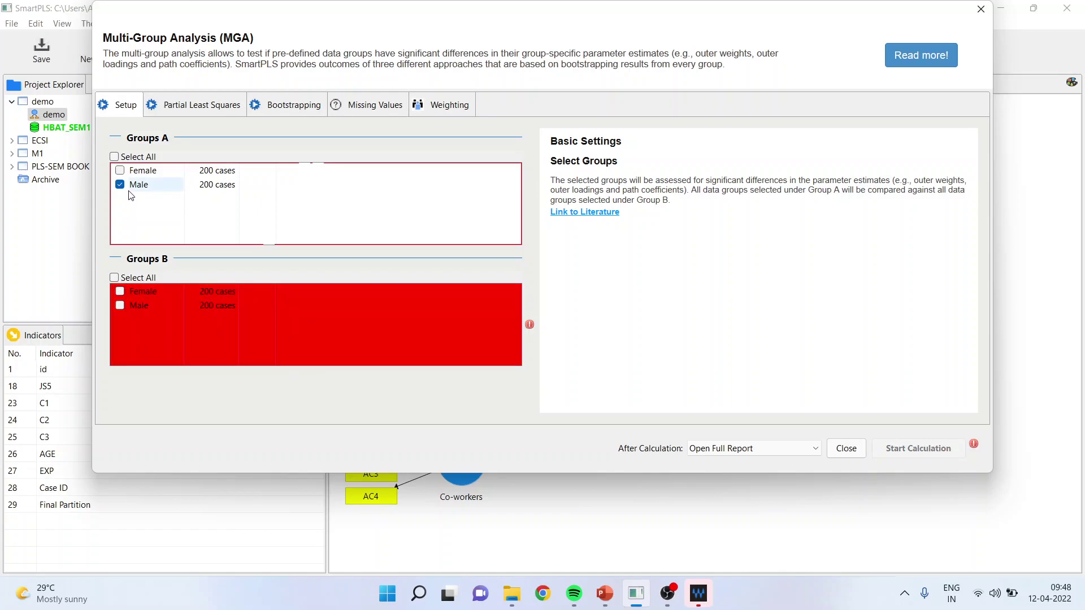
pyautogui.click(120, 292)
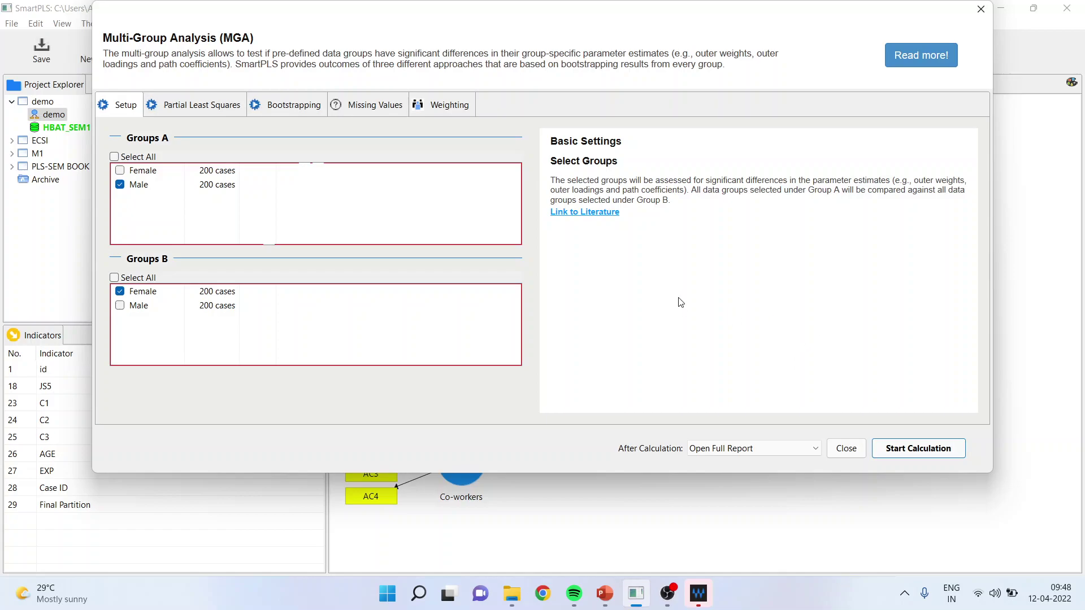
pyautogui.click(297, 112)
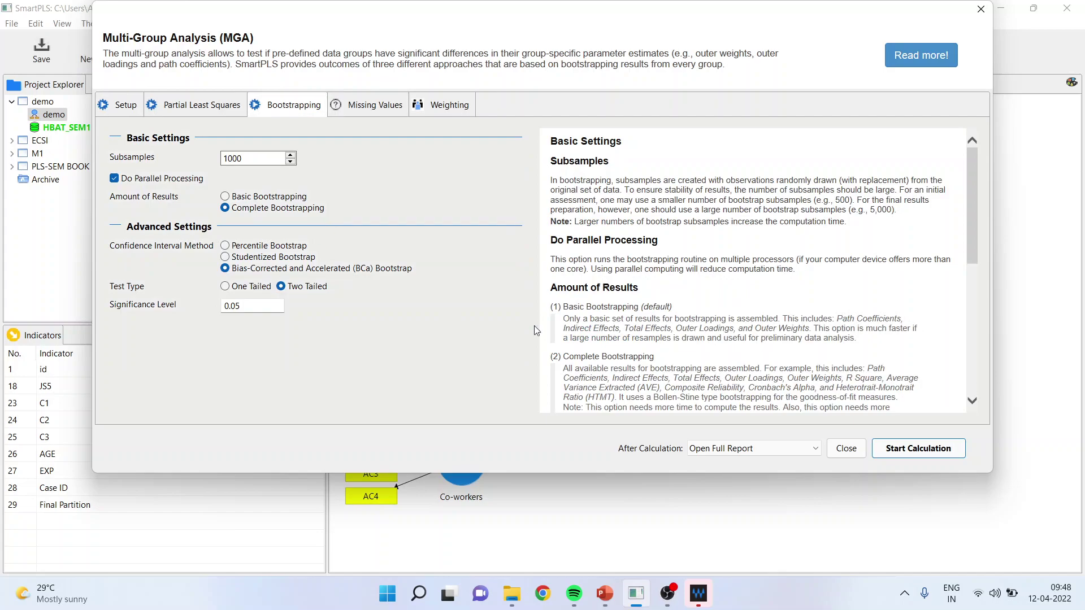
pyautogui.click(909, 453)
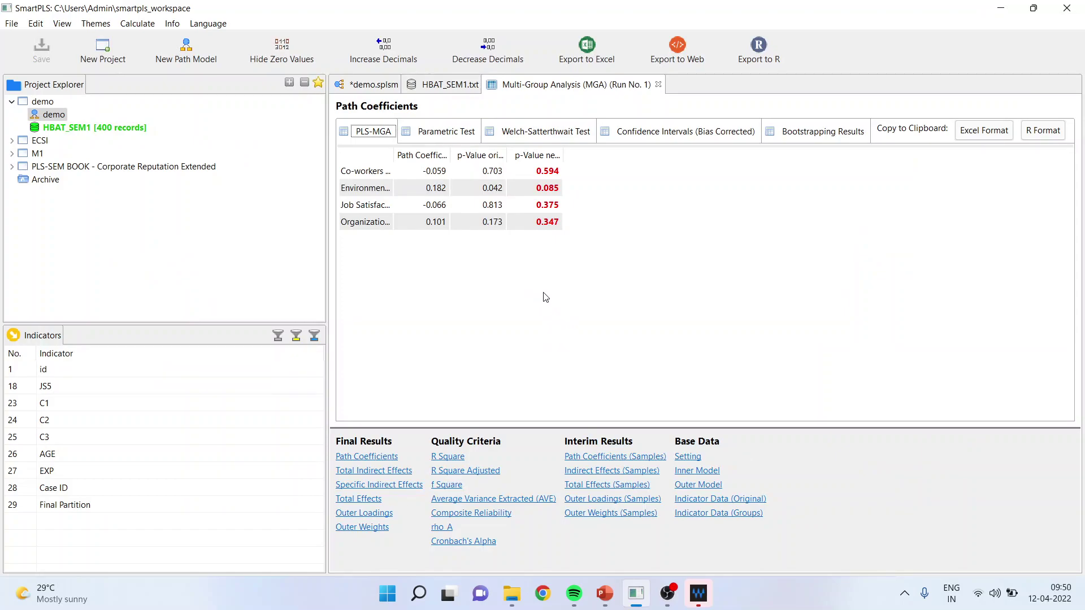
# Compare the Parametric and Welch-Satterthwait test results for each path to Staying Intentions, showing full path names and consulting the path model.
pyautogui.click(528, 133)
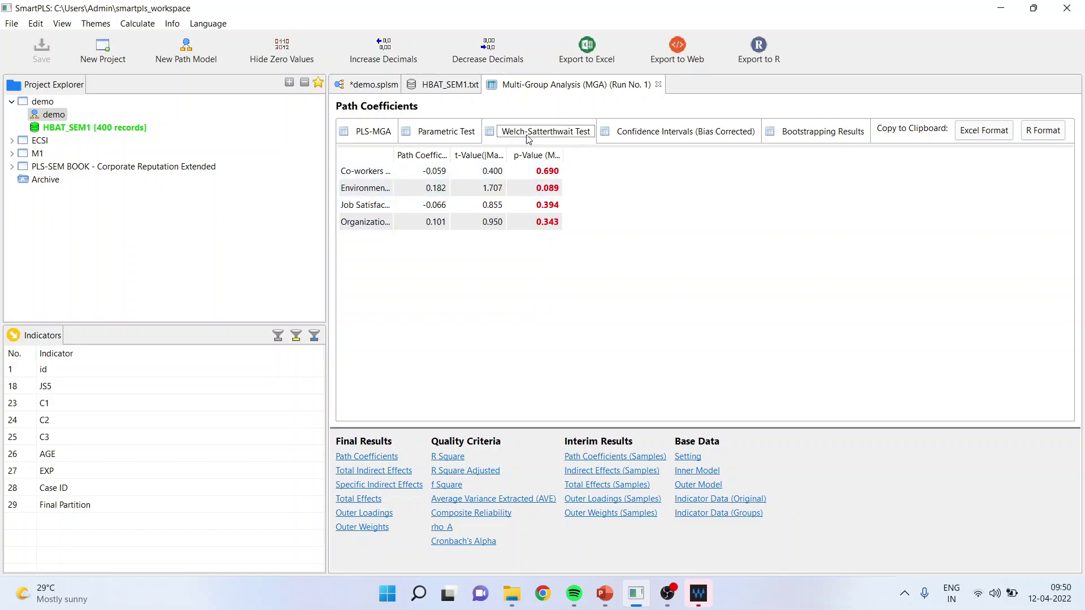
pyautogui.click(445, 134)
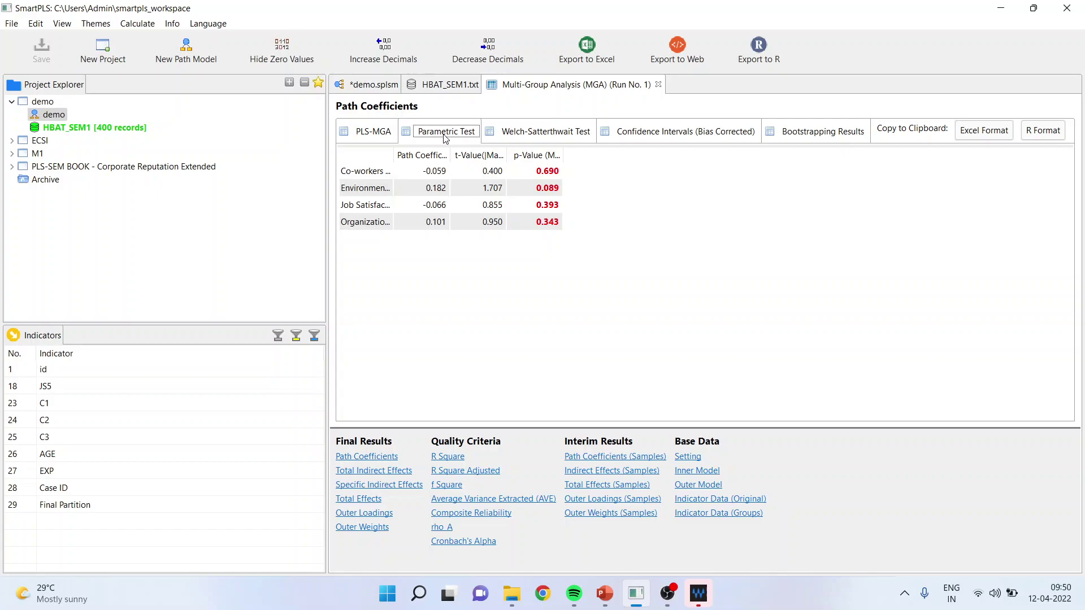
pyautogui.click(556, 133)
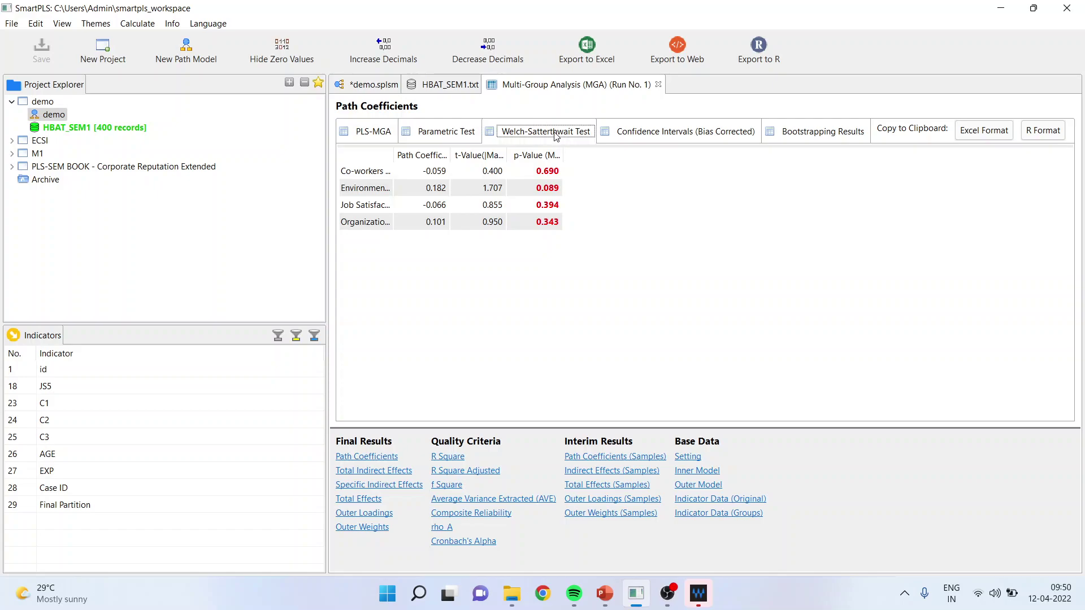
pyautogui.moveTo(394, 155); pyautogui.dragTo(519, 163)
pyautogui.click(522, 171)
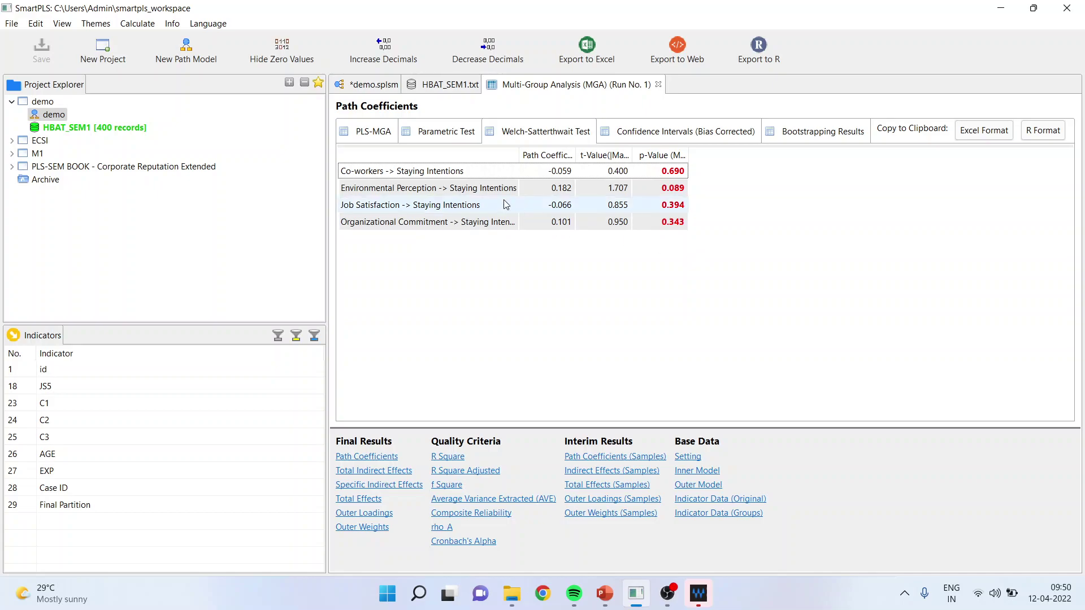
pyautogui.moveTo(518, 155); pyautogui.dragTo(546, 157)
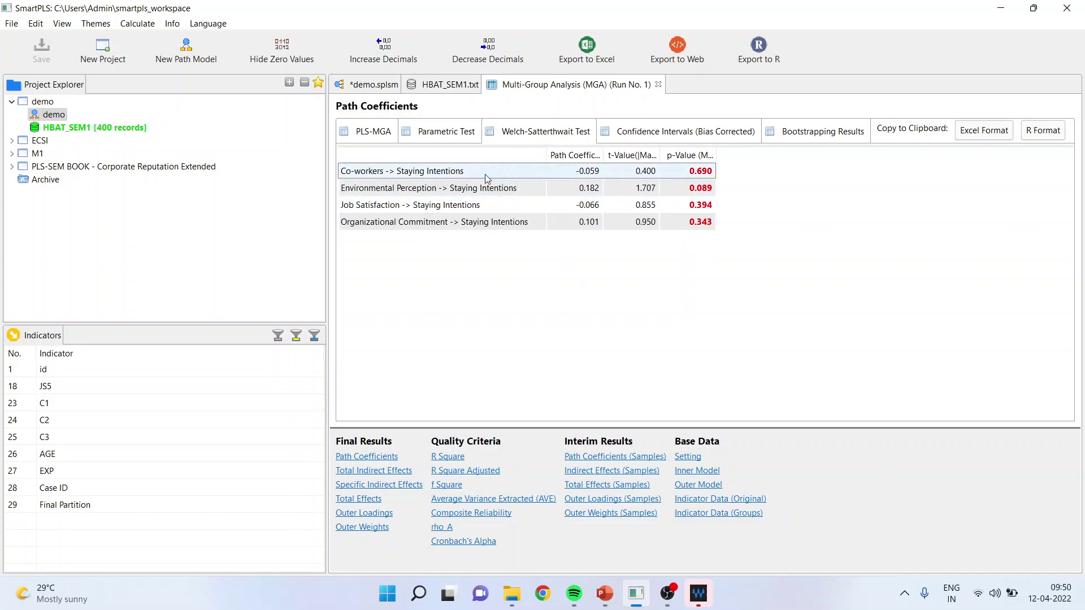
pyautogui.click(455, 176)
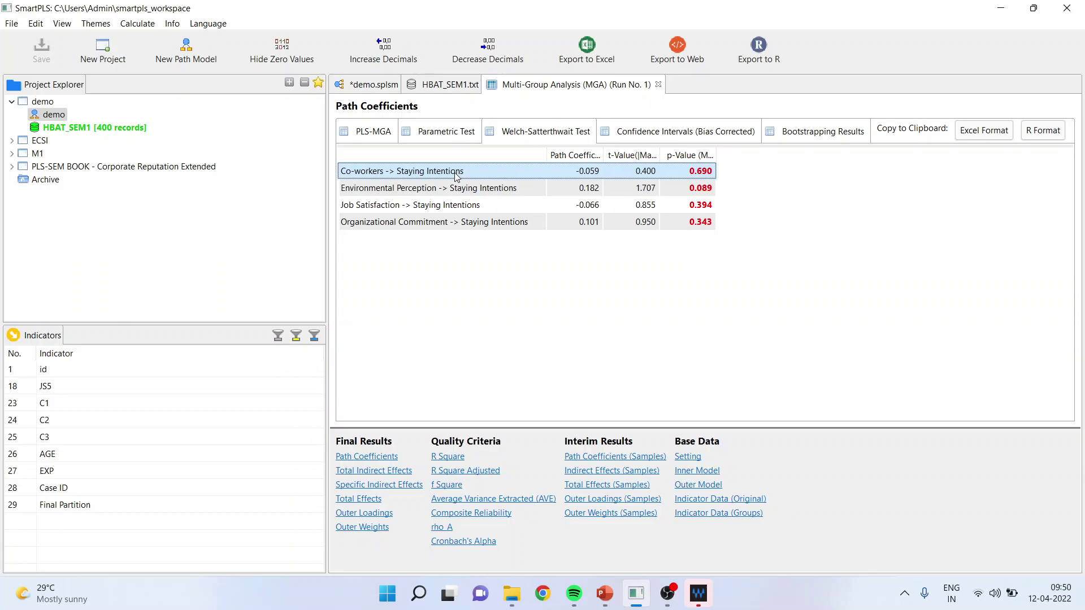
pyautogui.click(372, 84)
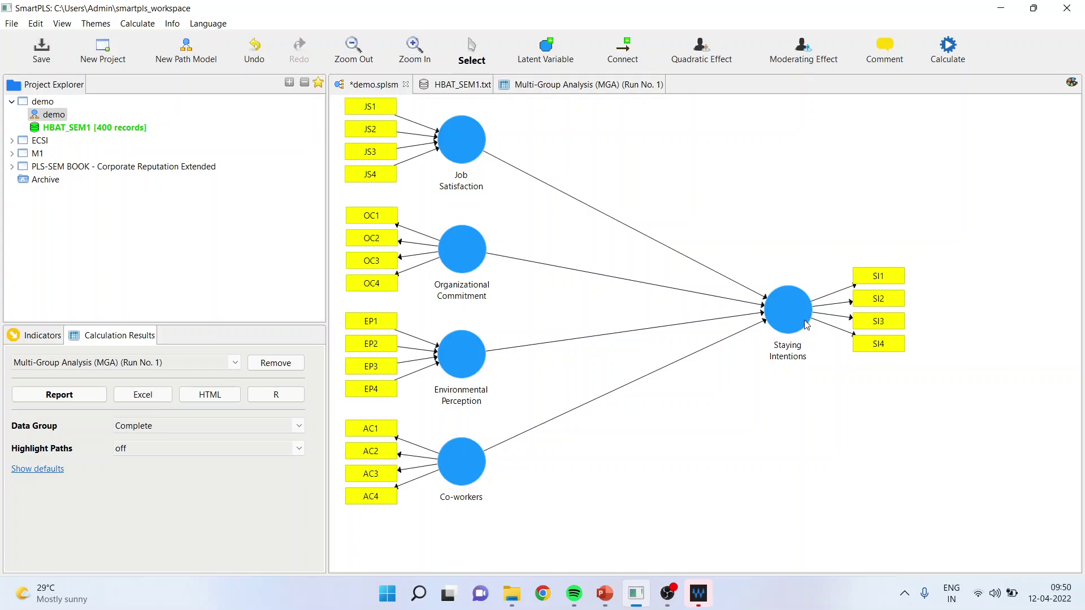
pyautogui.click(563, 85)
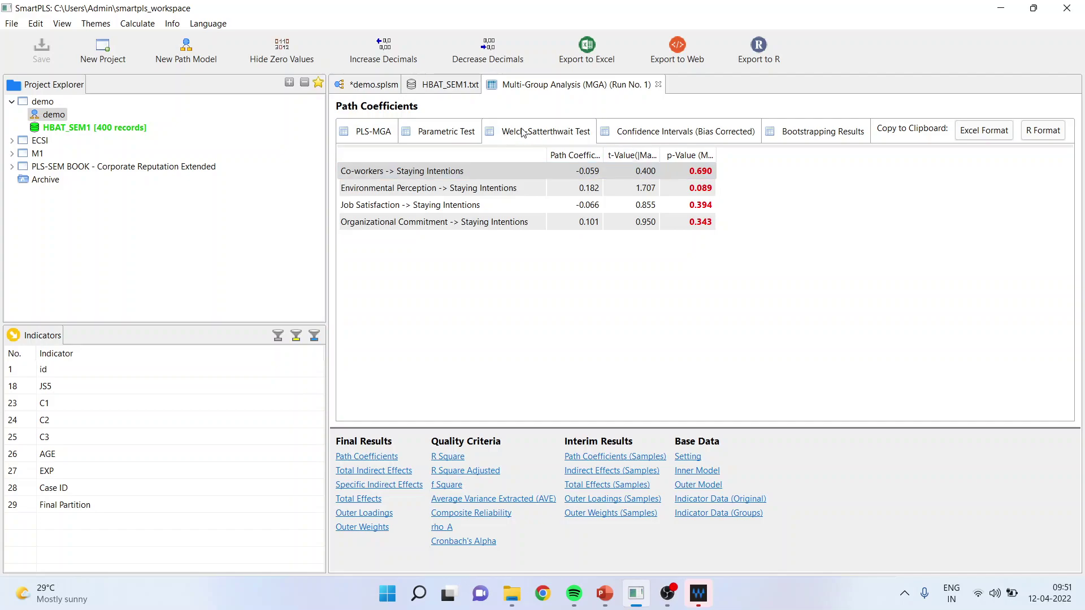
# Run the PLS algorithm on the demo model for the Female and Male data groups and show full construct names in the coefficient matrix.
pyautogui.click(373, 86)
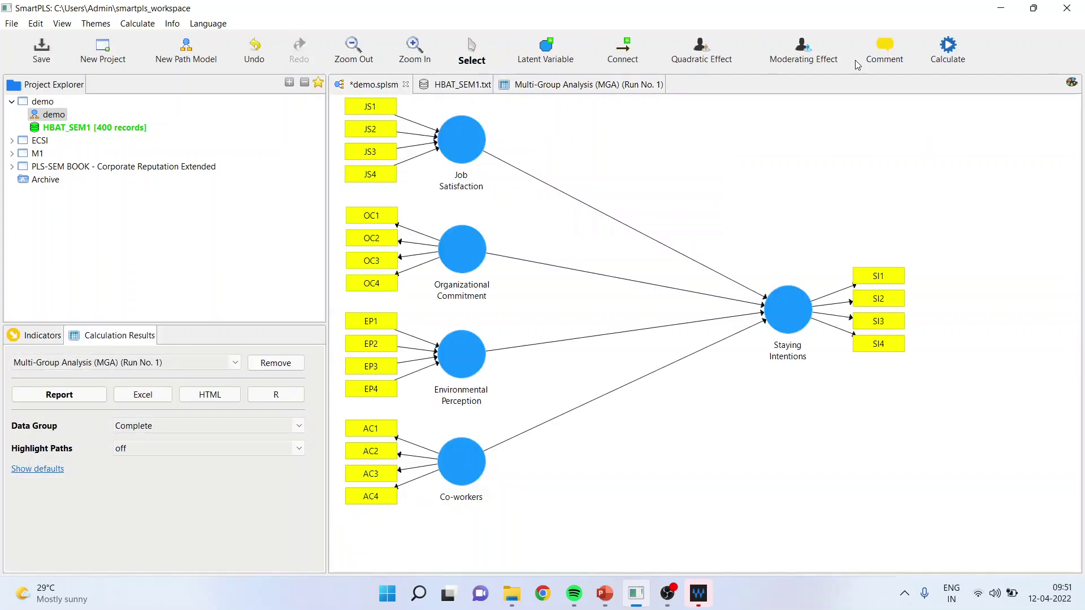
pyautogui.click(943, 49)
pyautogui.click(948, 61)
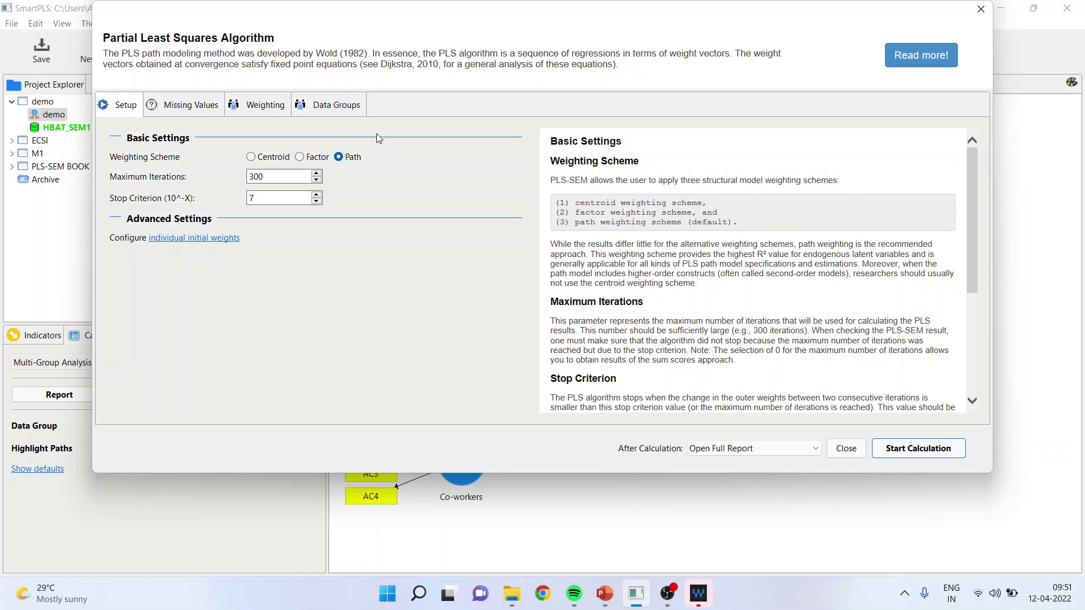
pyautogui.click(333, 106)
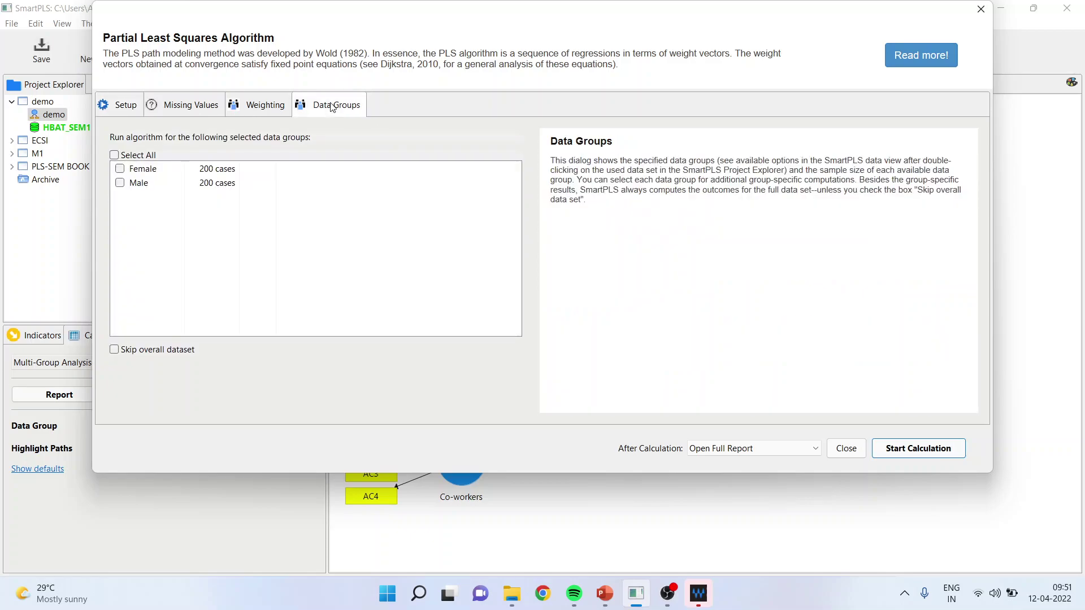
pyautogui.click(119, 183)
pyautogui.click(120, 168)
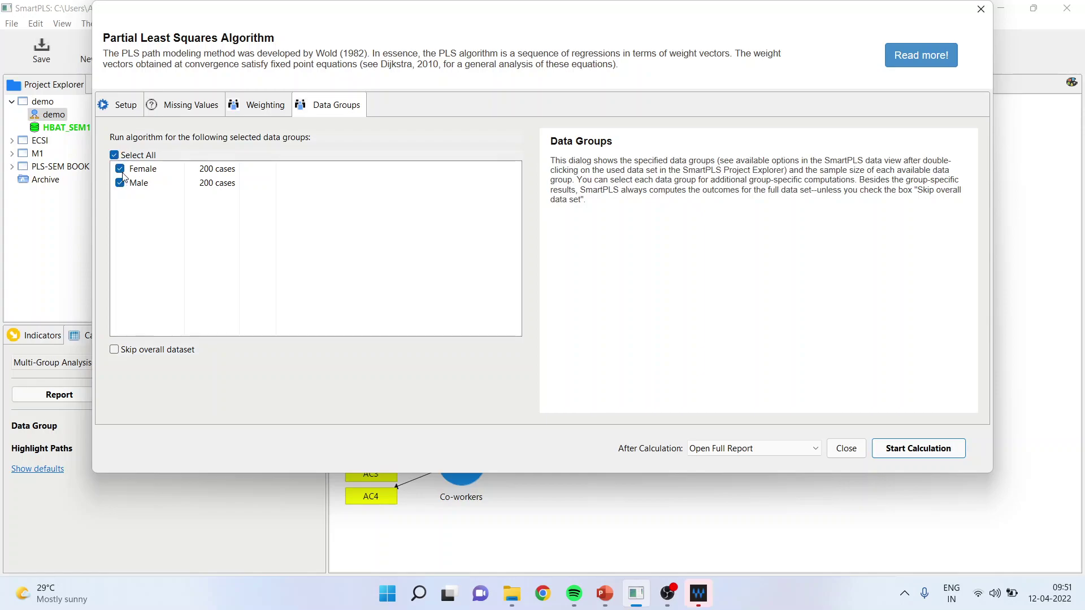
pyautogui.click(898, 453)
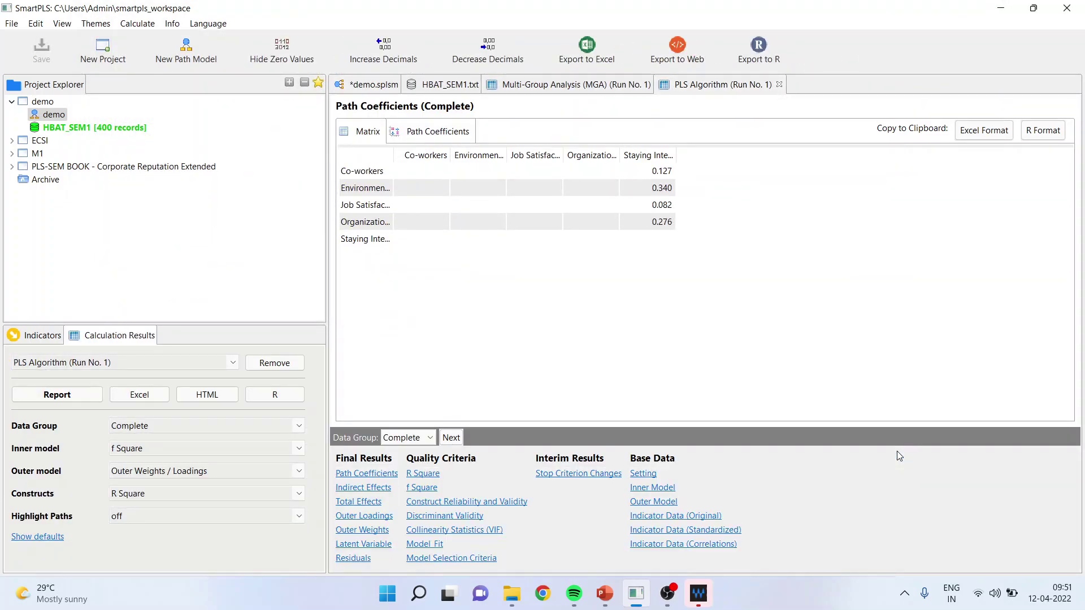
pyautogui.moveTo(393, 156); pyautogui.dragTo(487, 161)
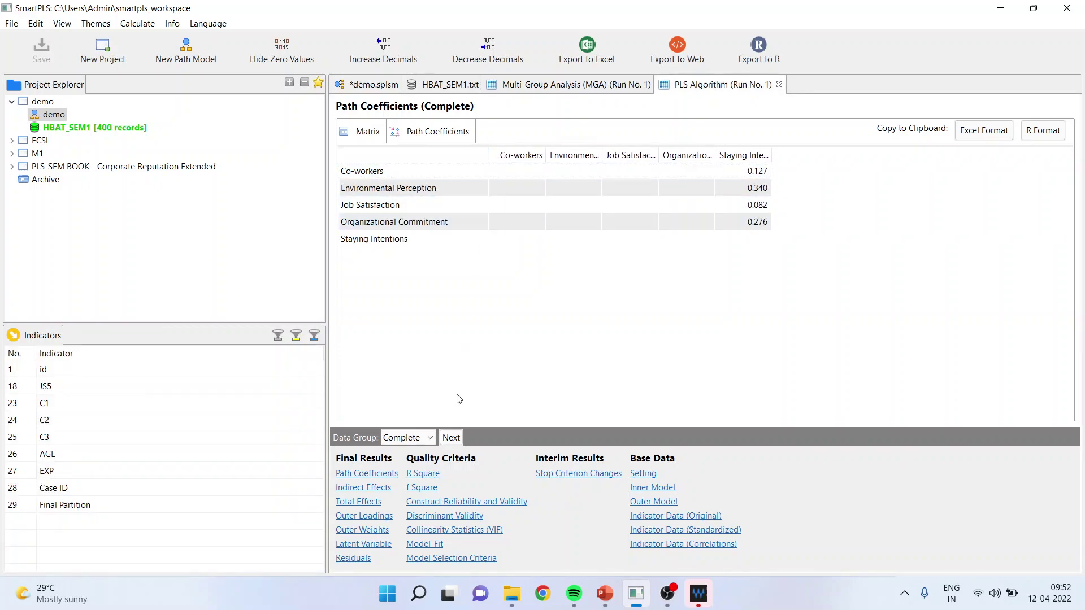
# Compare the path coefficient matrix of the PLS report for the Female and Male data groups.
pyautogui.click(430, 439)
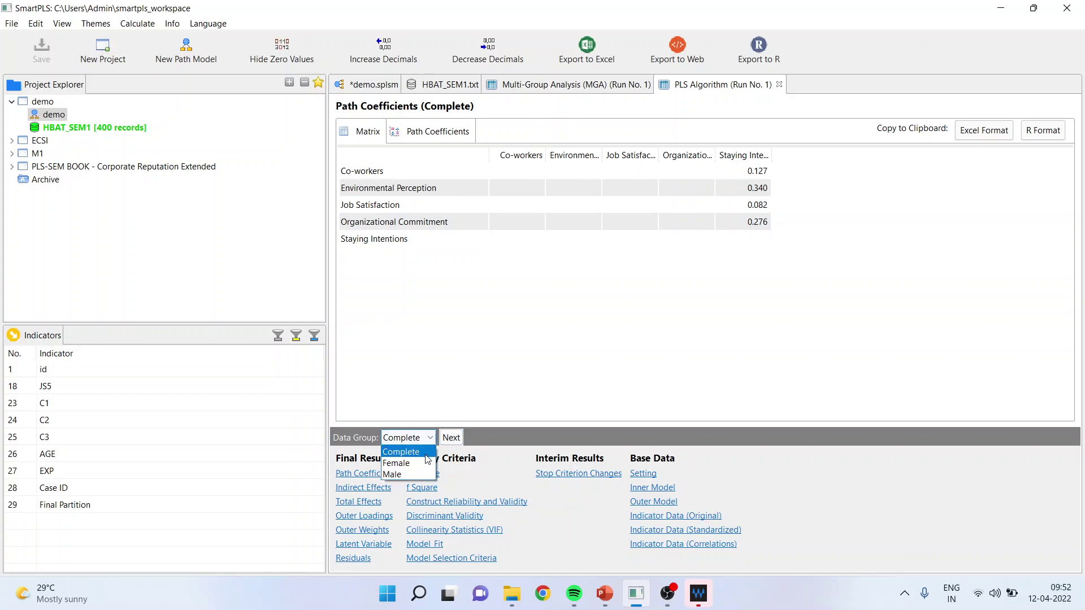
pyautogui.click(422, 463)
pyautogui.click(432, 438)
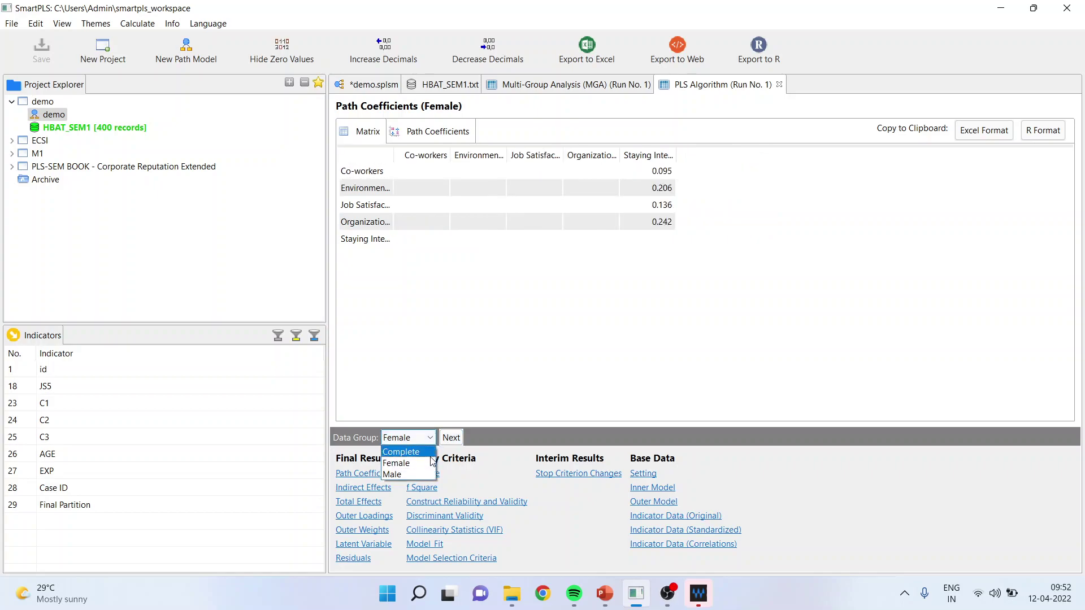
pyautogui.click(422, 476)
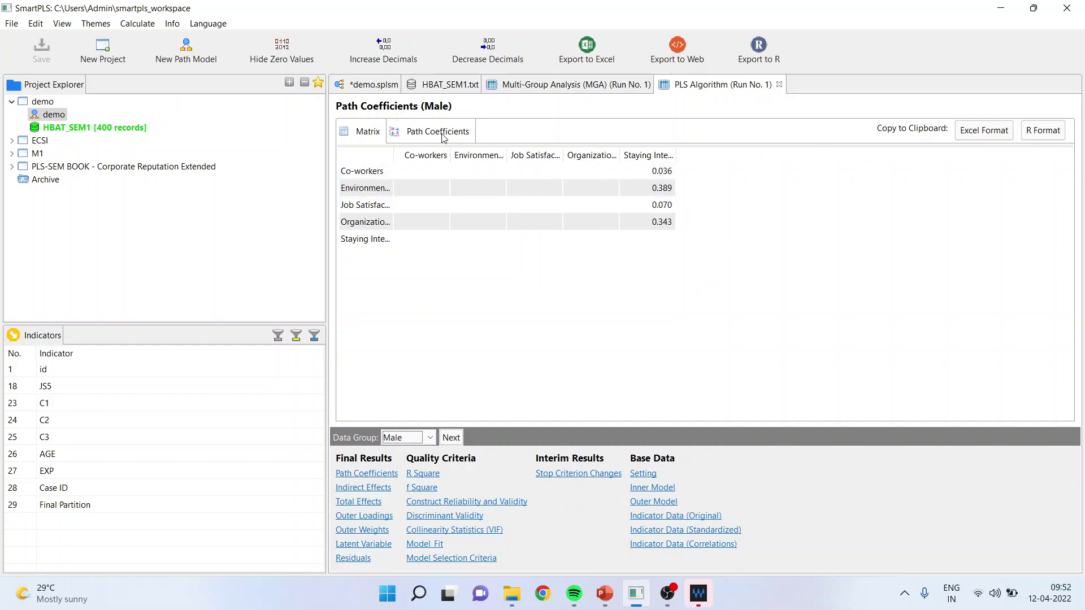
# Compare the Male and Female data groups' f Square path values and R Square of Staying Intentions on the demo path model, finishing with Female.
pyautogui.click(364, 85)
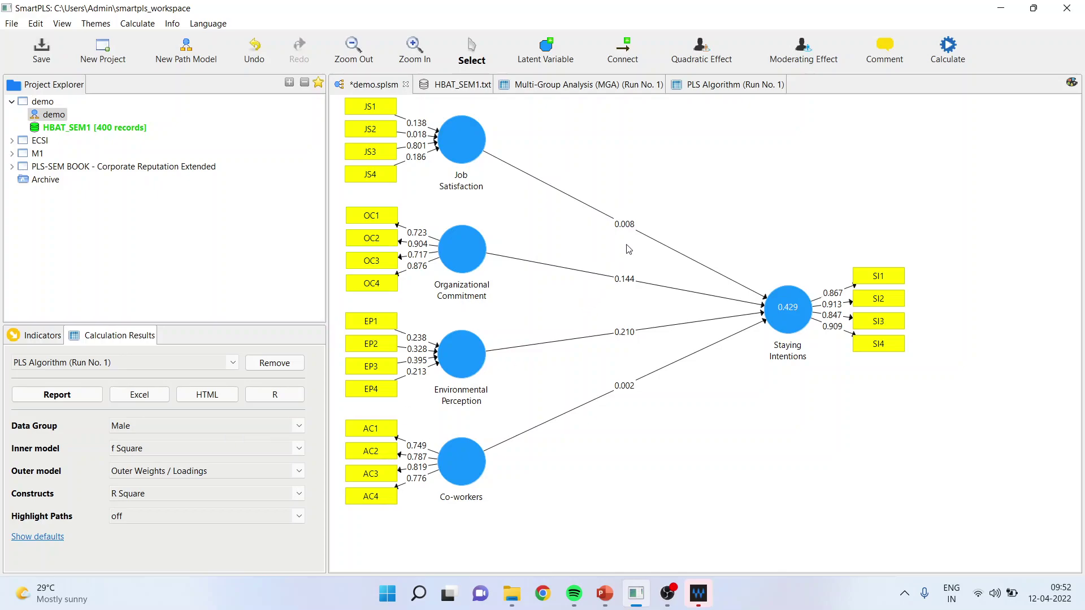
pyautogui.click(300, 427)
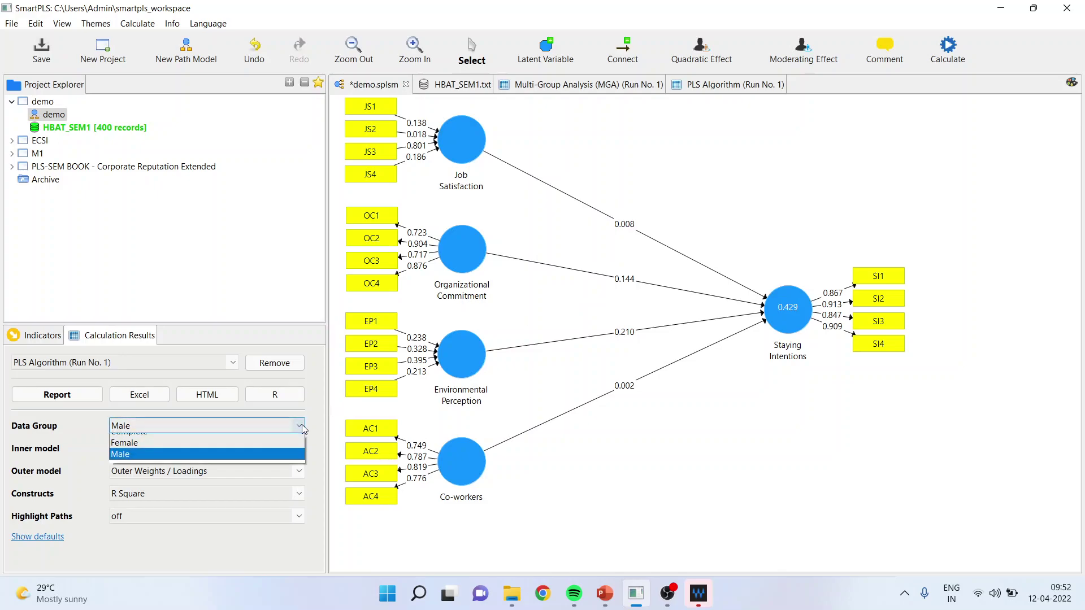
pyautogui.click(270, 450)
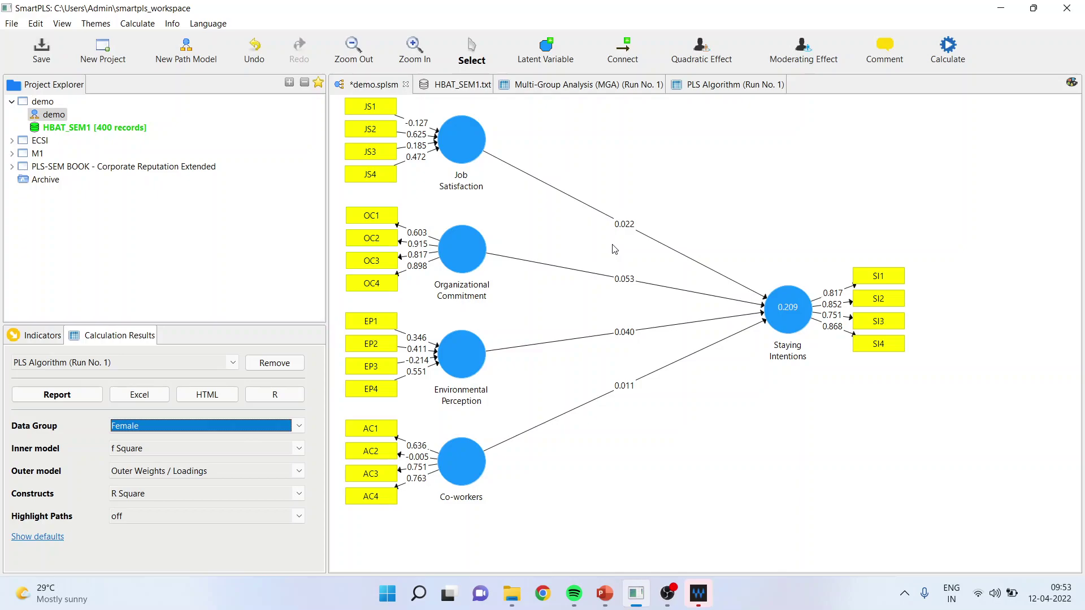
pyautogui.click(249, 427)
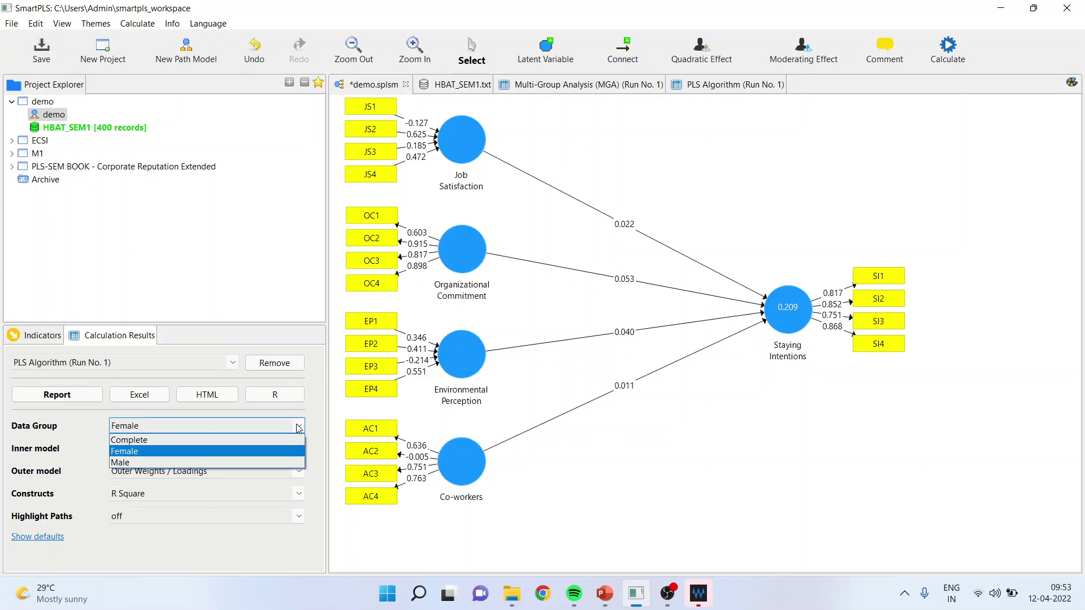
pyautogui.click(236, 464)
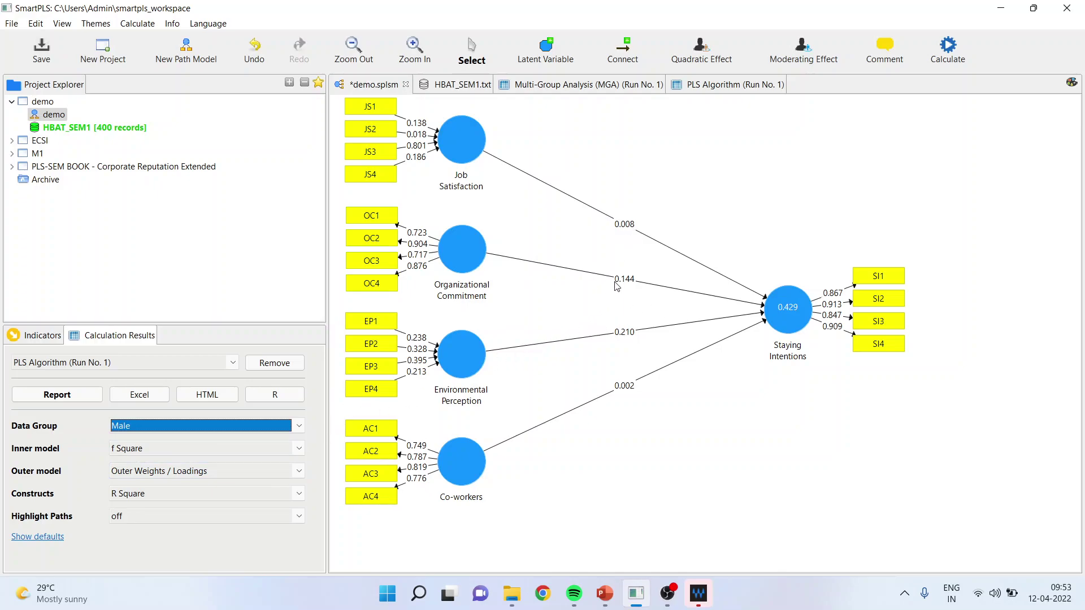
pyautogui.click(299, 426)
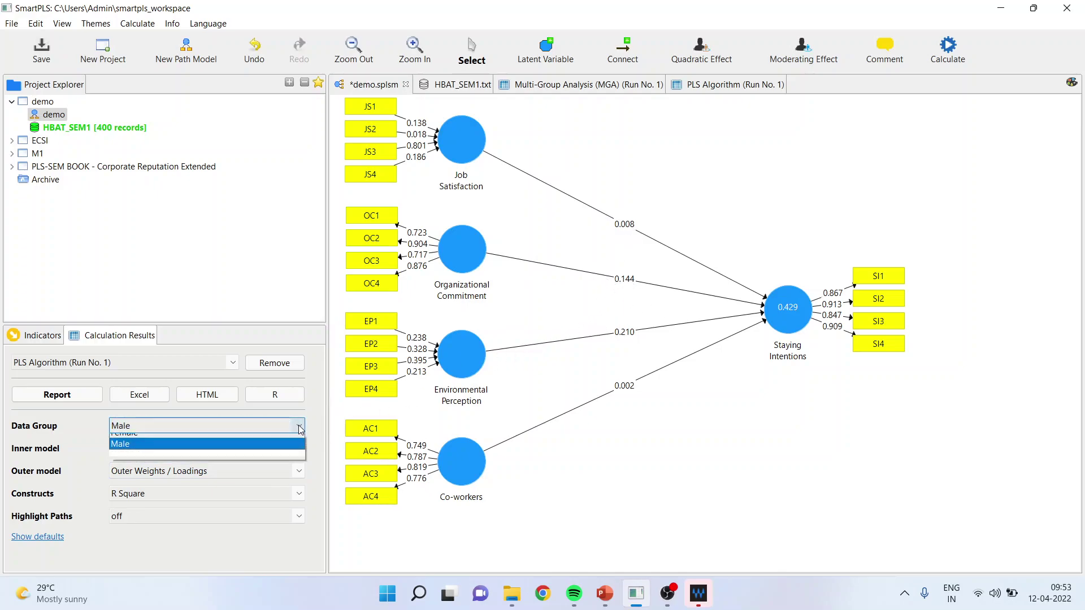
pyautogui.click(256, 452)
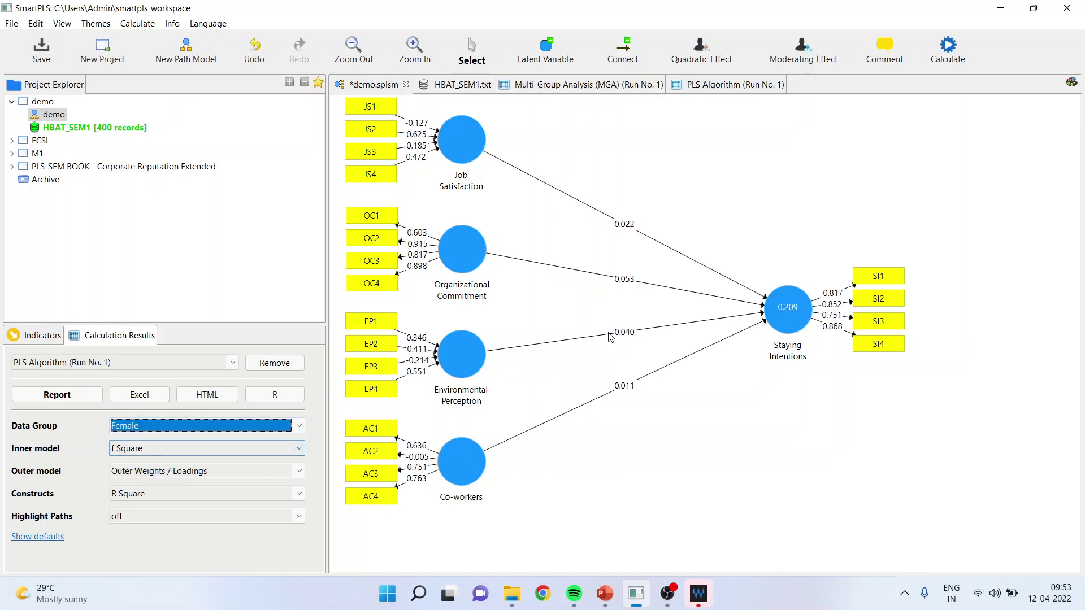